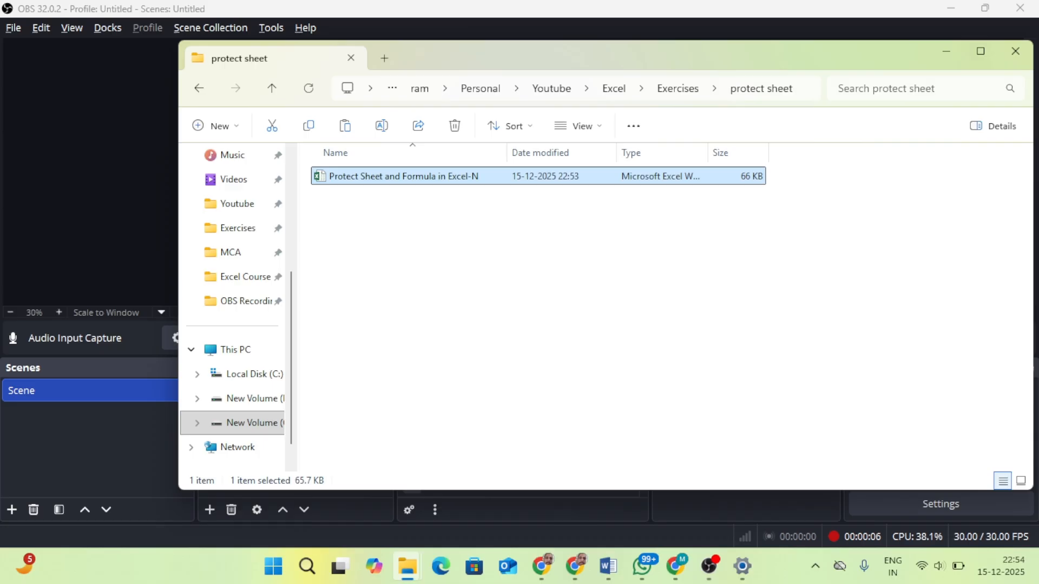
Step: Show the list of protection methods on Sheet1 and select the "Protect sheet to open" item in B4
key("Return")
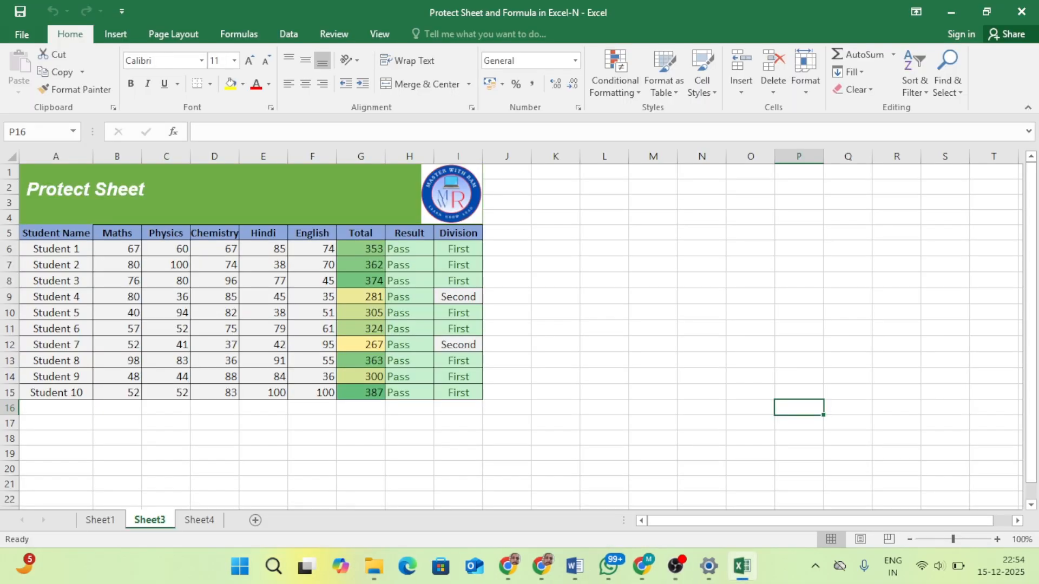
left_click(100, 520)
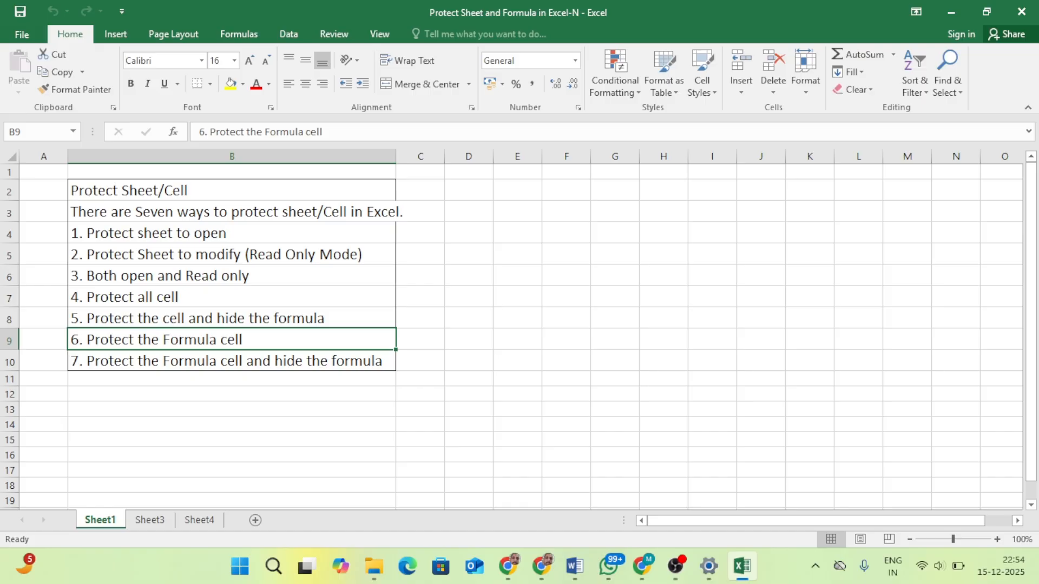
left_click(232, 233)
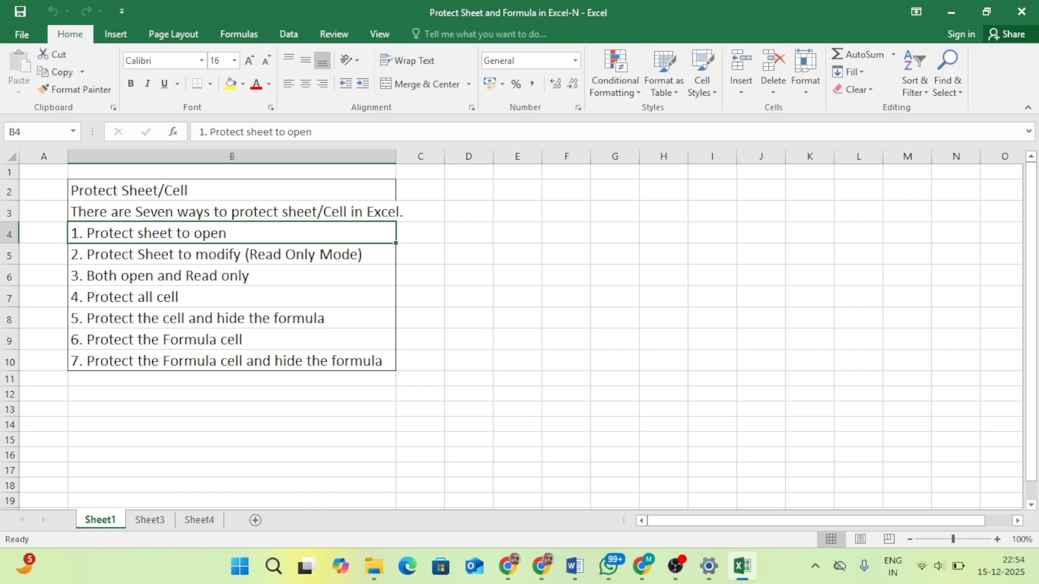
Step: Encrypt the workbook with an opening password, entering and confirming the password, and return to the worksheet
left_click(21, 35)
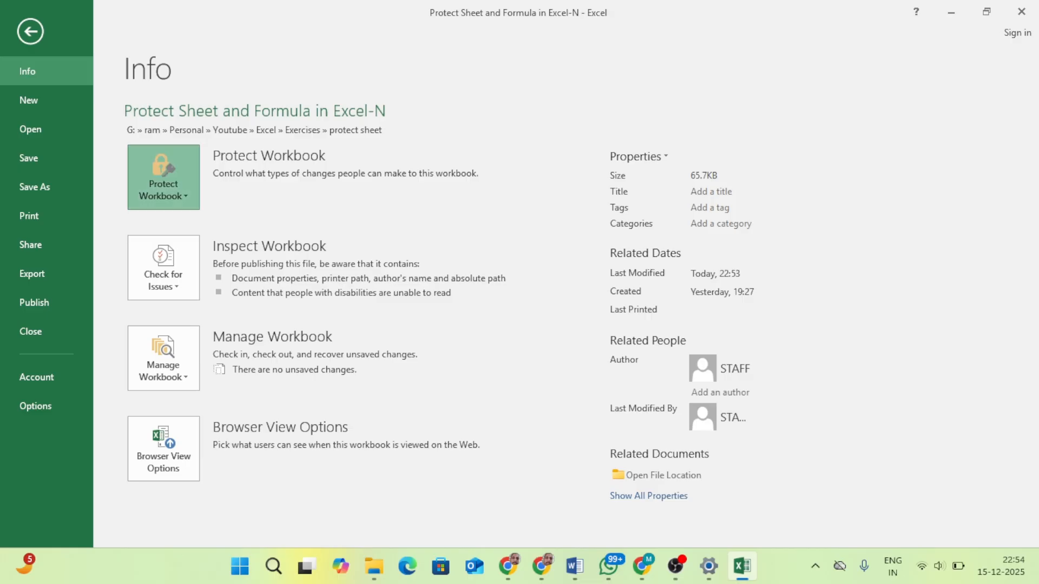
left_click(164, 179)
left_click(241, 277)
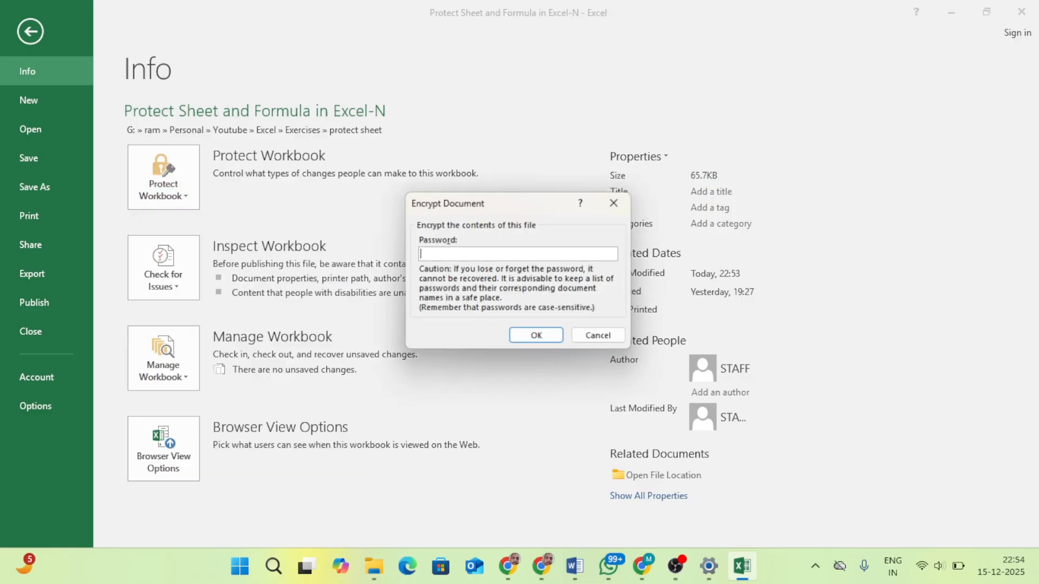
type("••••")
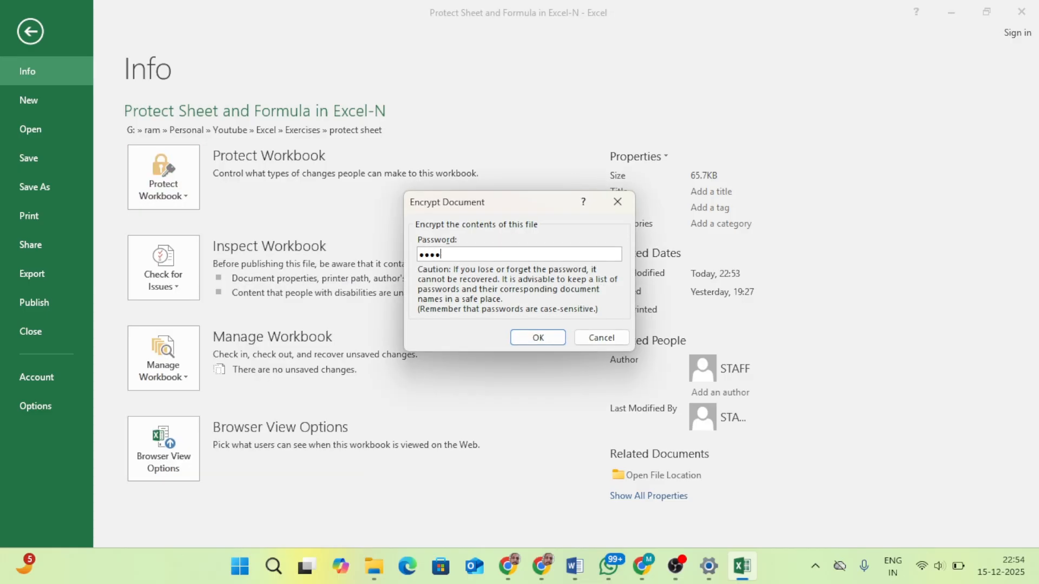
key("Return")
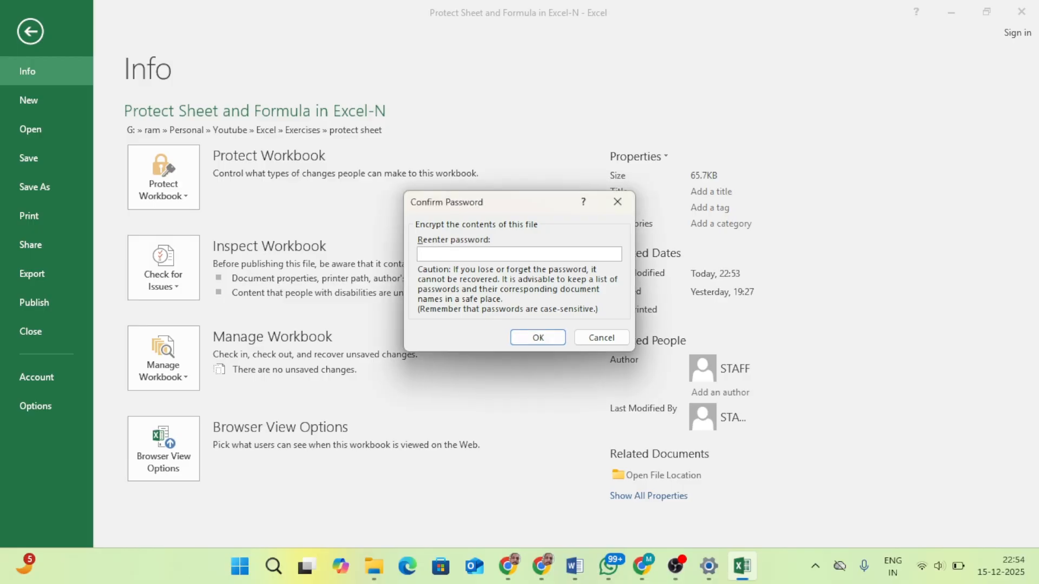
type("••••")
key("Return")
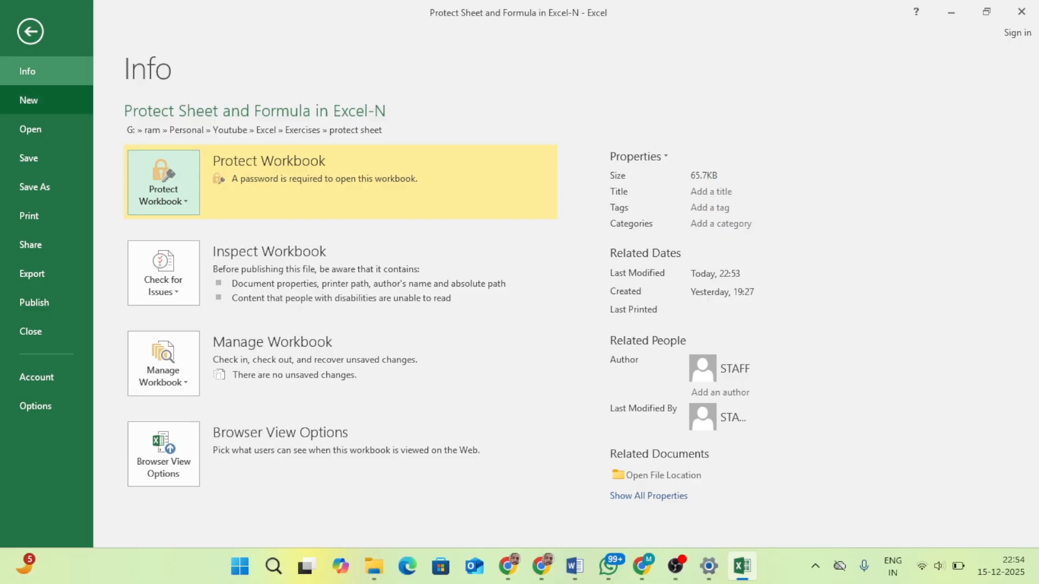
left_click(30, 31)
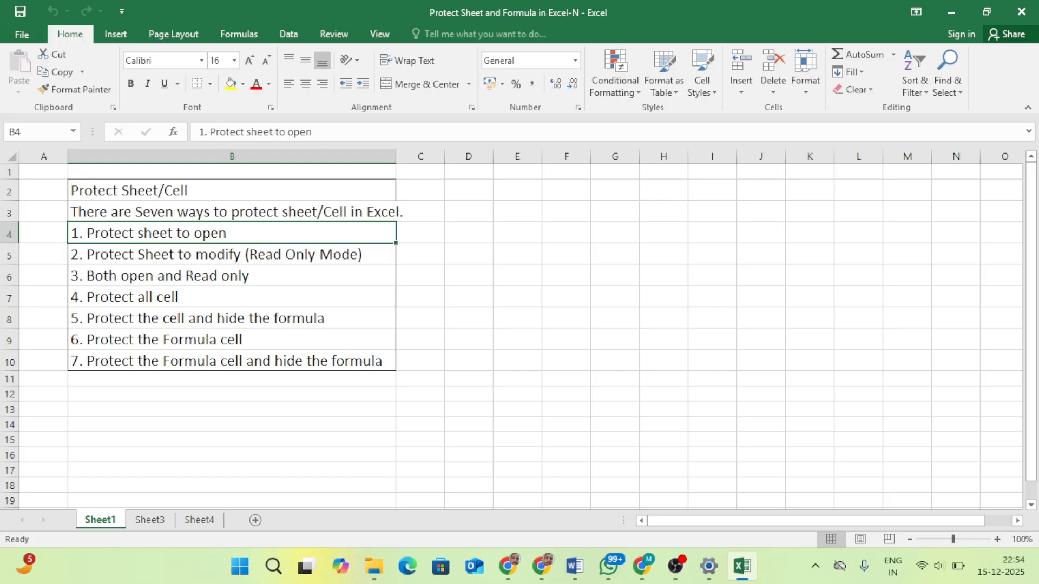
Step: Close the workbook with its changes saved and reopen it by entering the opening password
left_click(1021, 12)
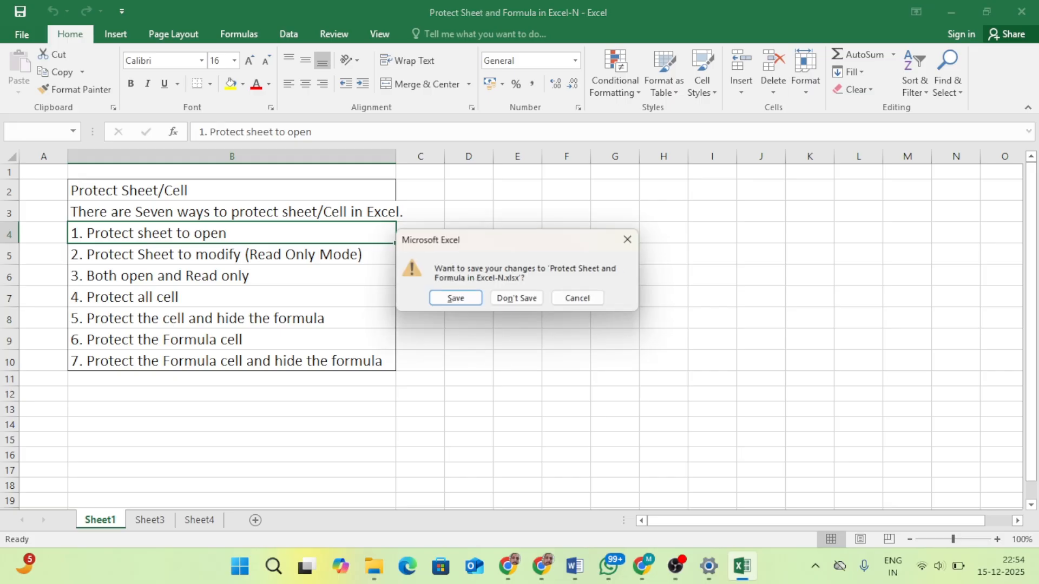
left_click(455, 300)
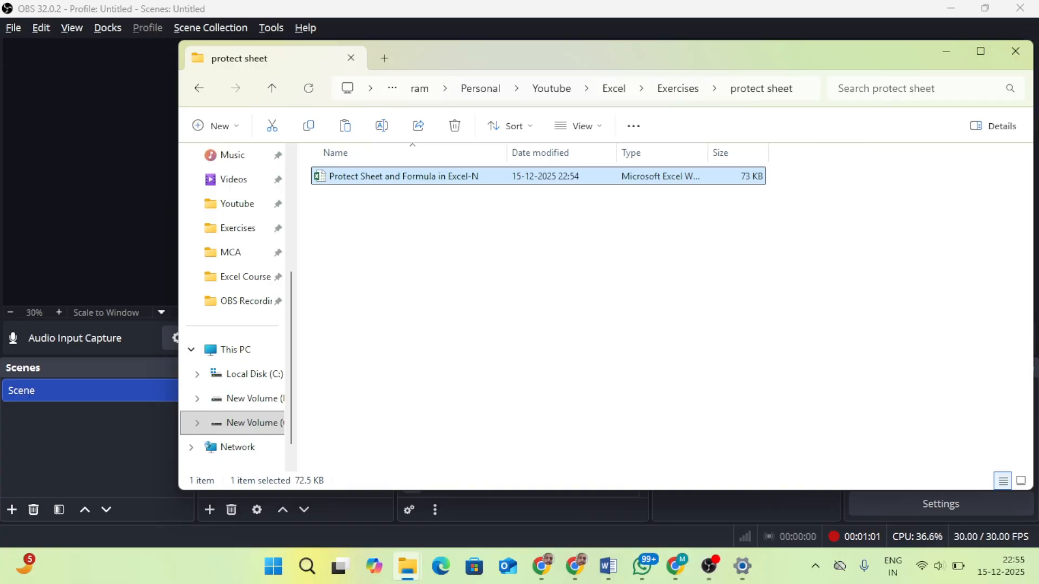
key("Return")
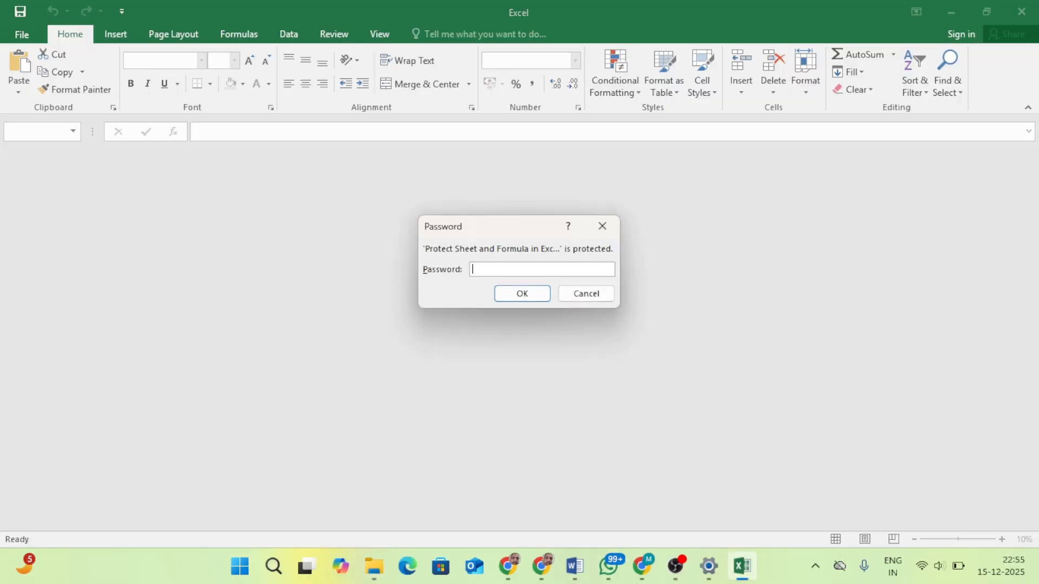
type("1234")
key("Return")
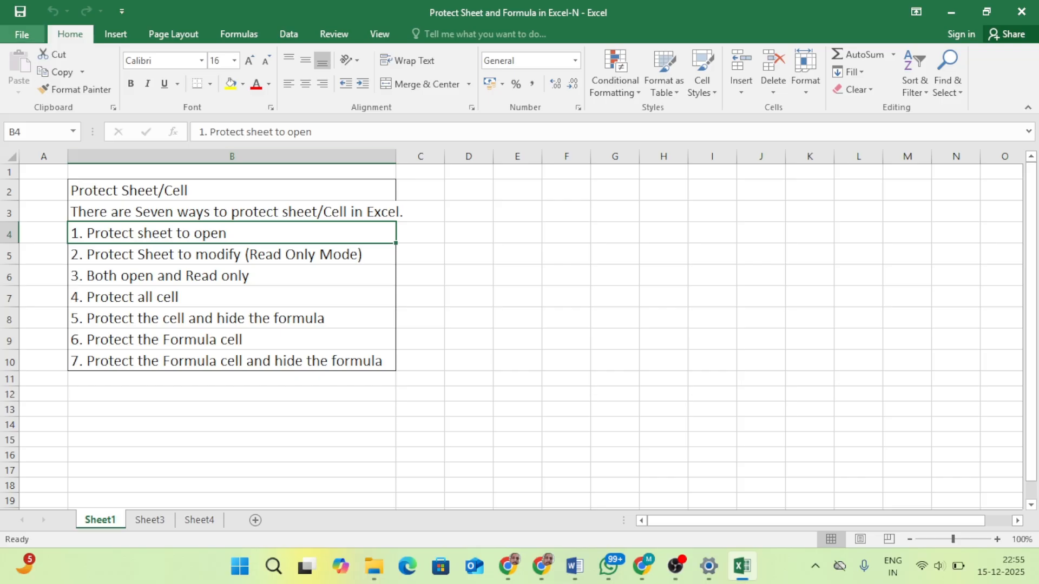
Step: Mark the workbook as final so it becomes read-only
left_click(21, 34)
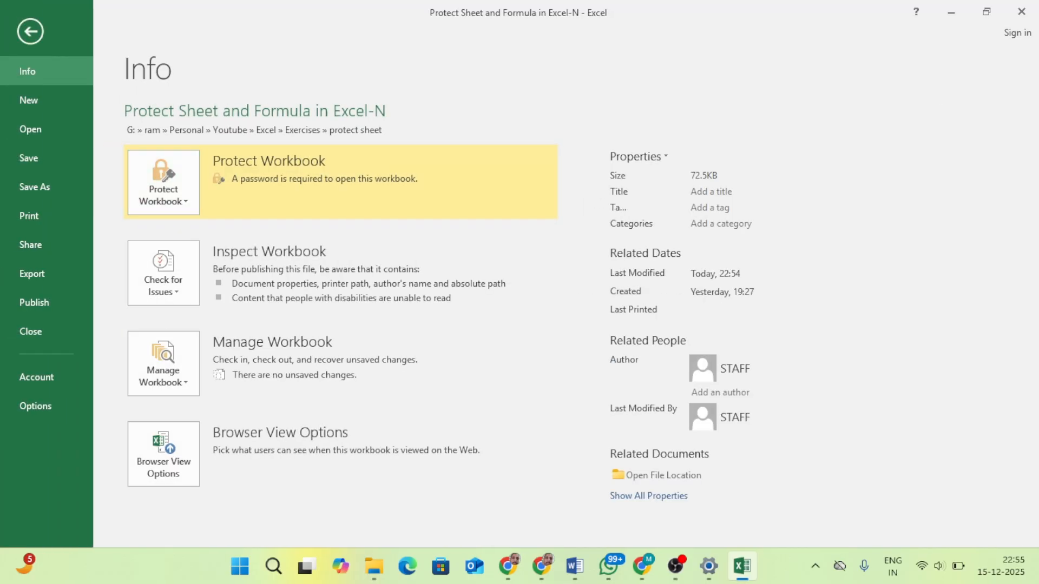
left_click(163, 184)
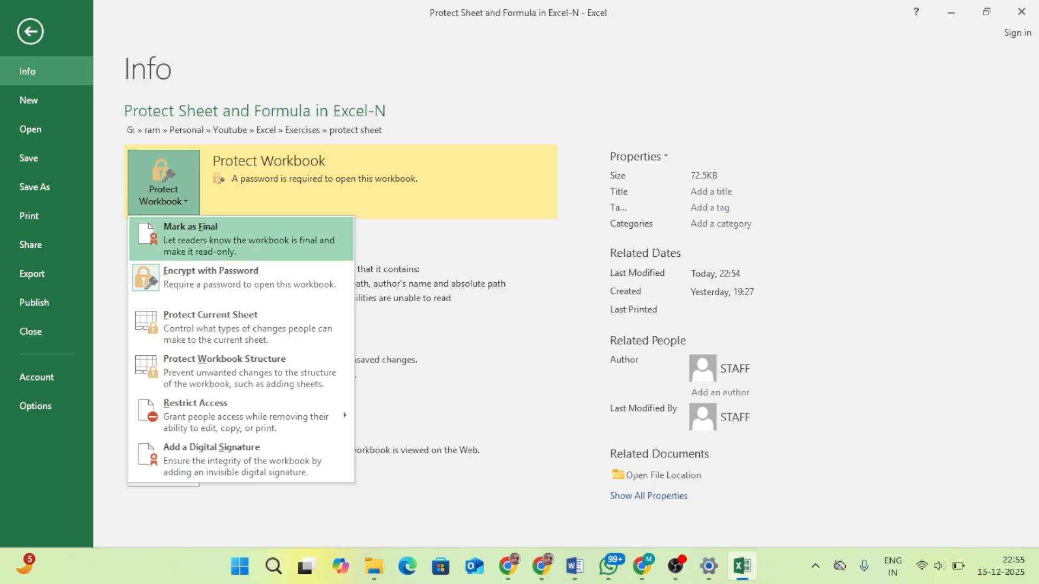
left_click(241, 239)
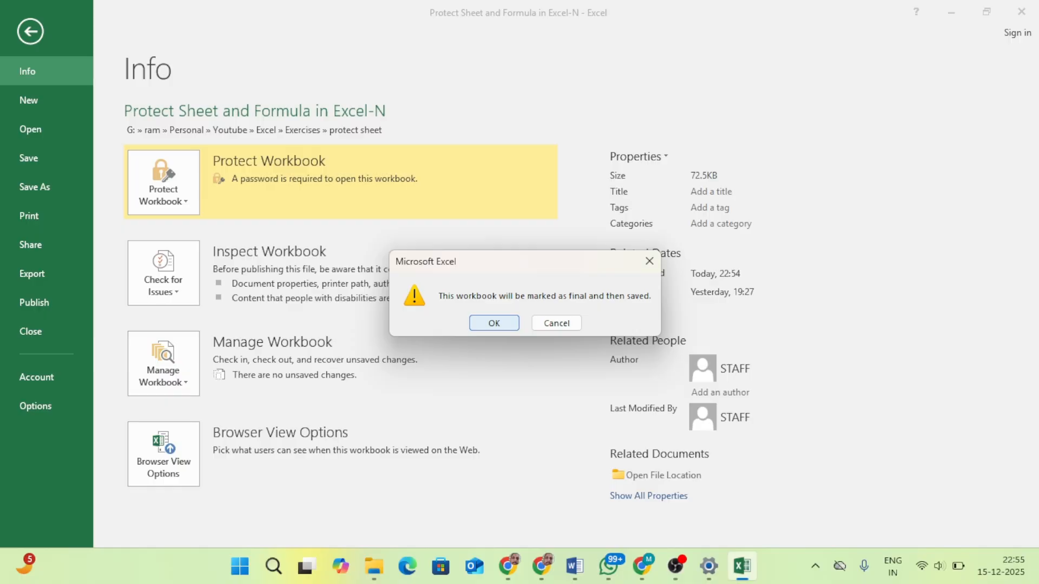
left_click(494, 323)
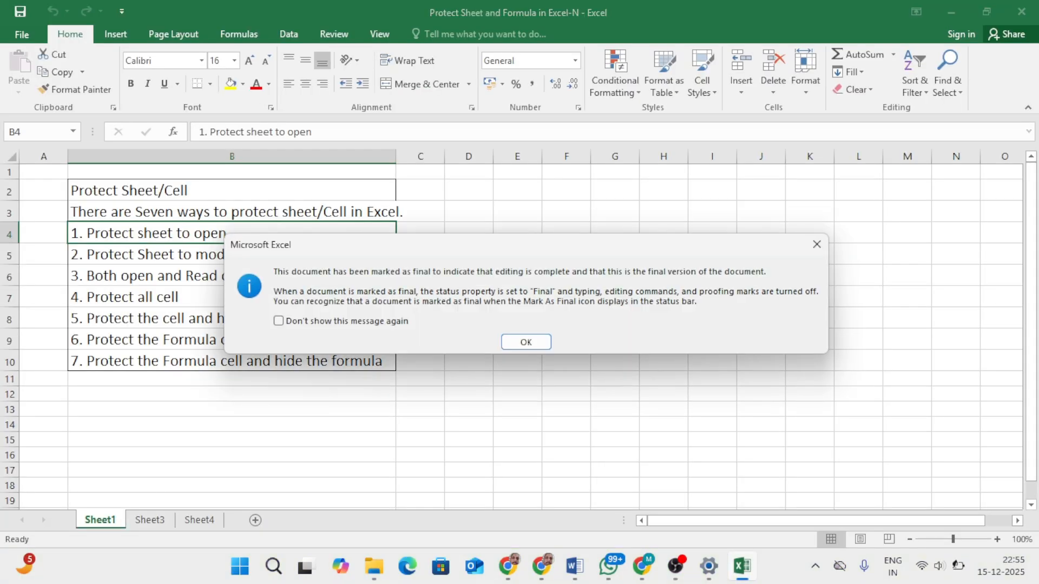
left_click(526, 342)
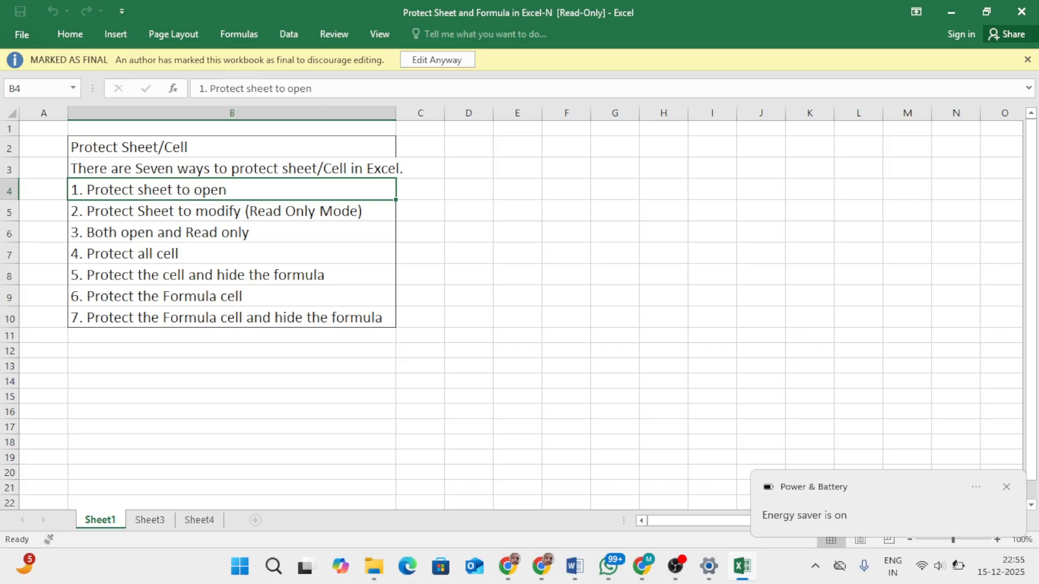
Step: Close the workbook marked as final and reopen "Protect Sheet and Formula in Excel-N" from its folder with the opening password
left_click(1021, 11)
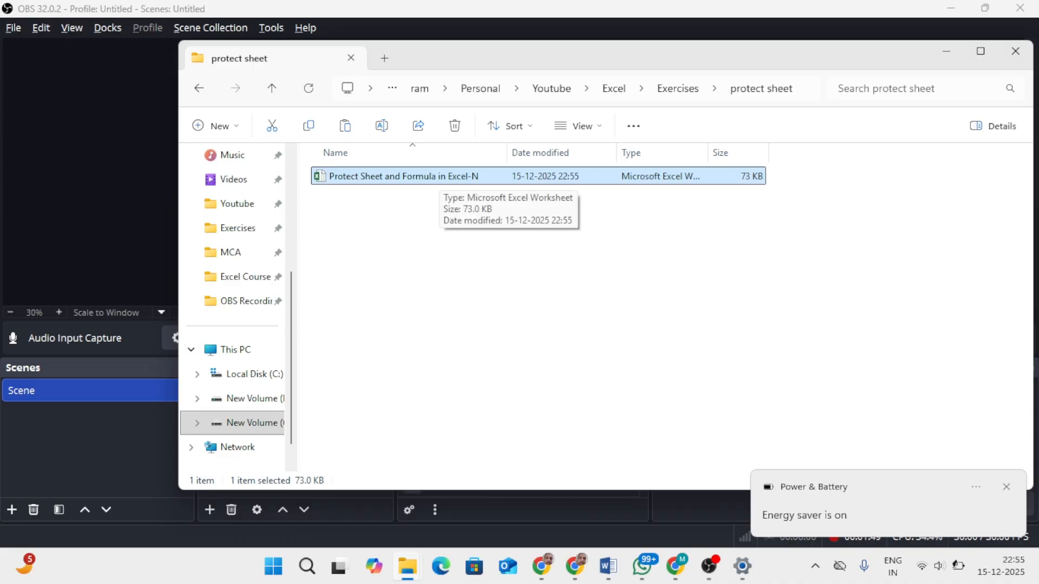
double_click(404, 177)
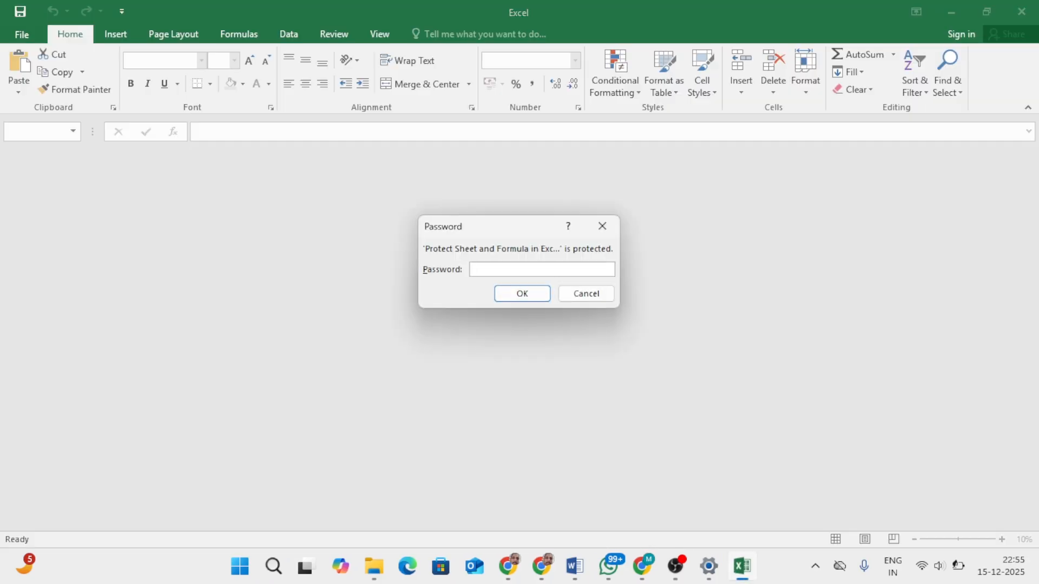
type("1234")
key("Return")
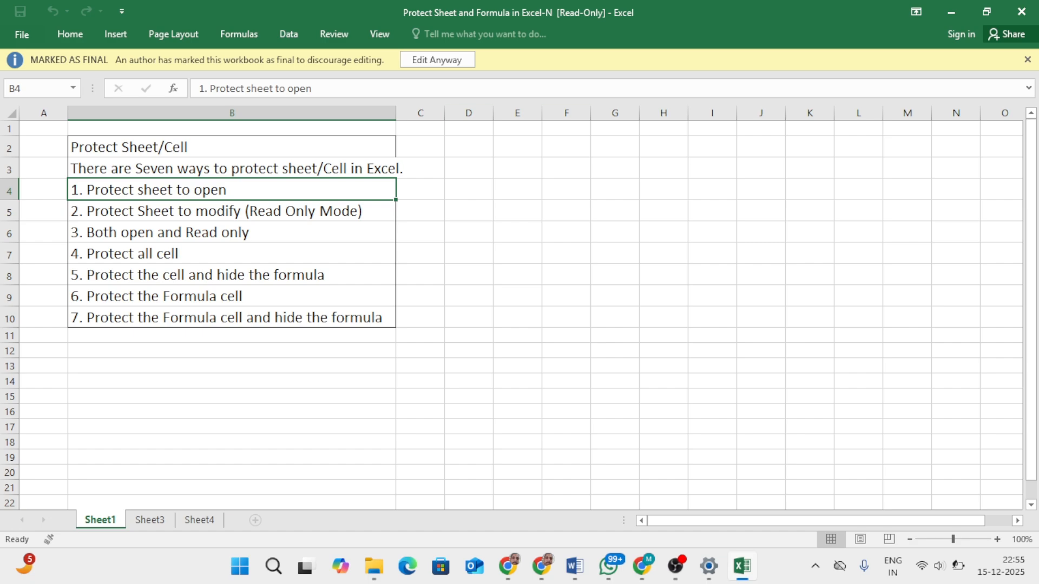
Step: Enable editing despite the final mark and remove the workbook's encryption by clearing its opening password
left_click(438, 60)
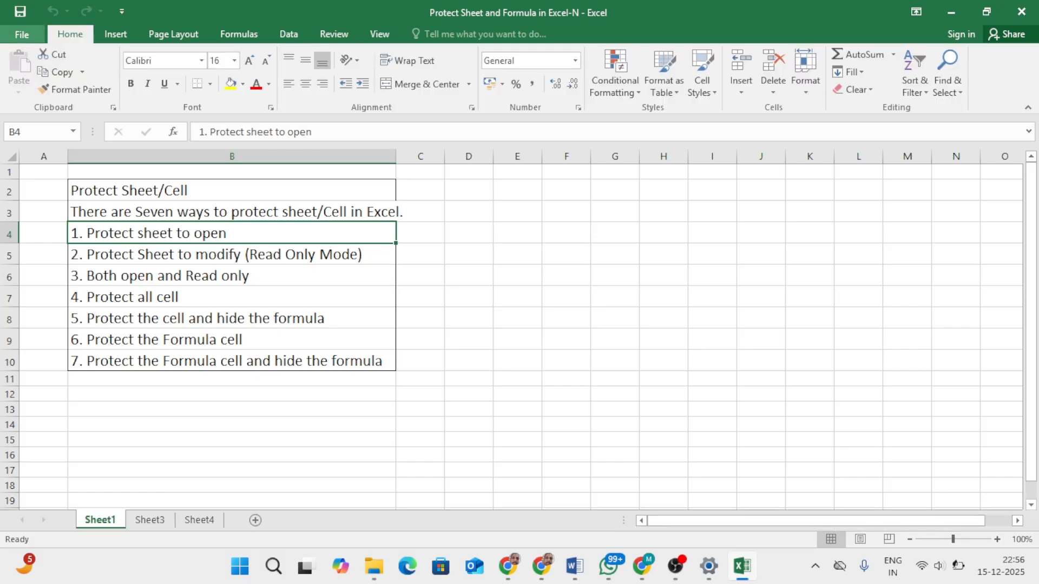
left_click(22, 34)
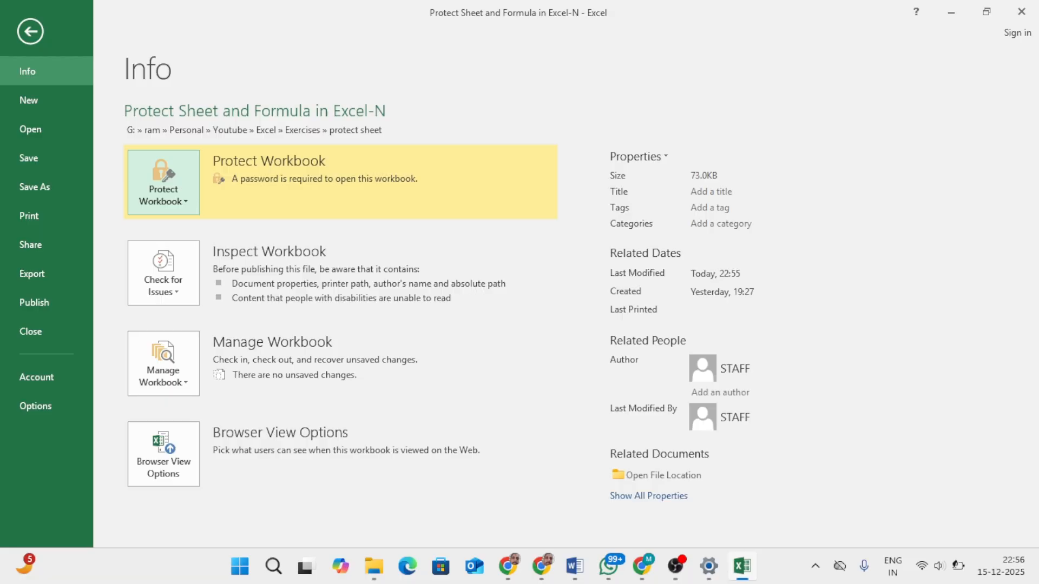
left_click(163, 184)
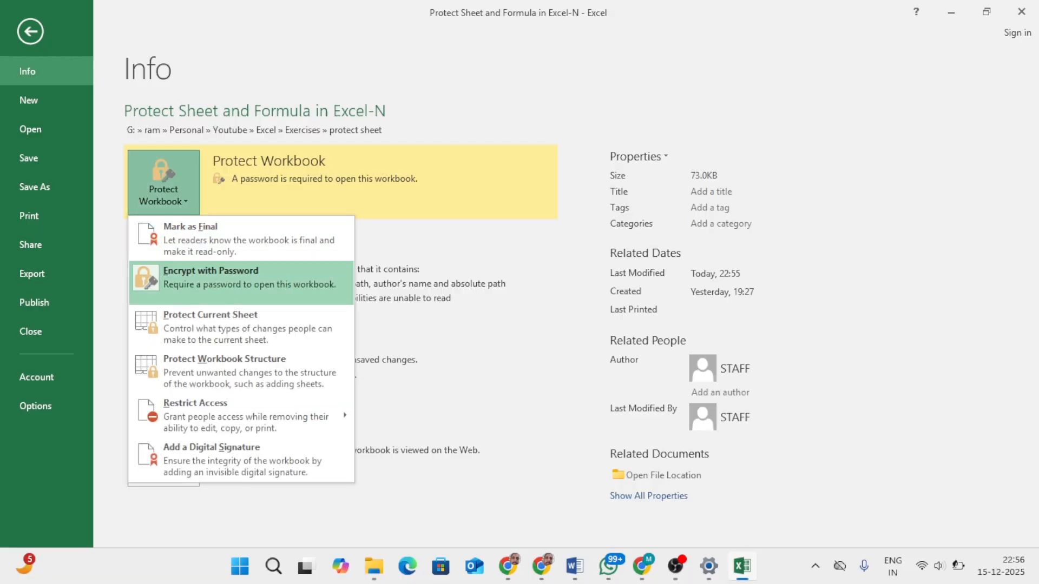
left_click(241, 282)
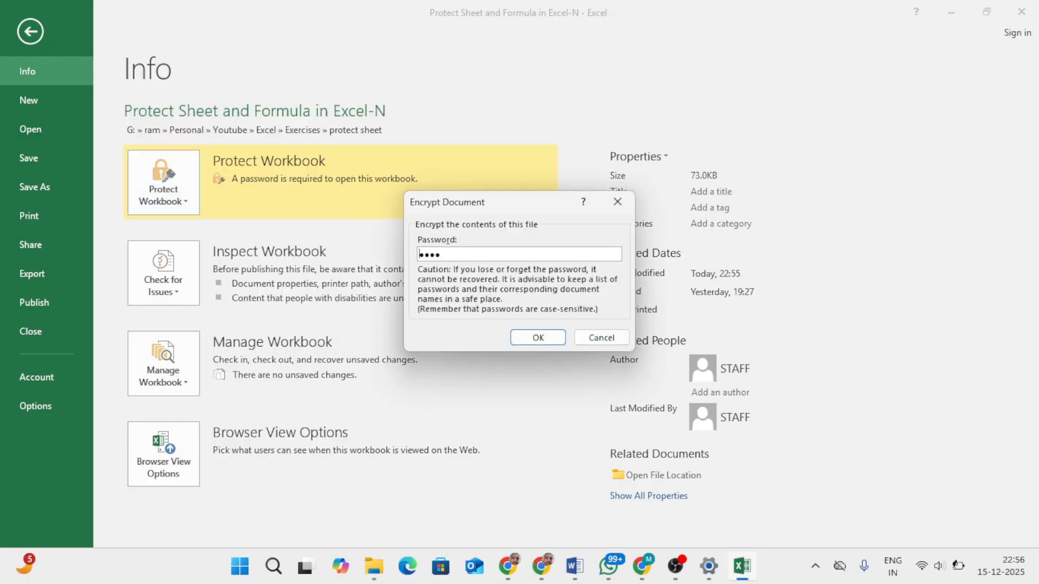
key("BackSpace")
key("BackSpace")
key("BackSpace")
left_click(538, 337)
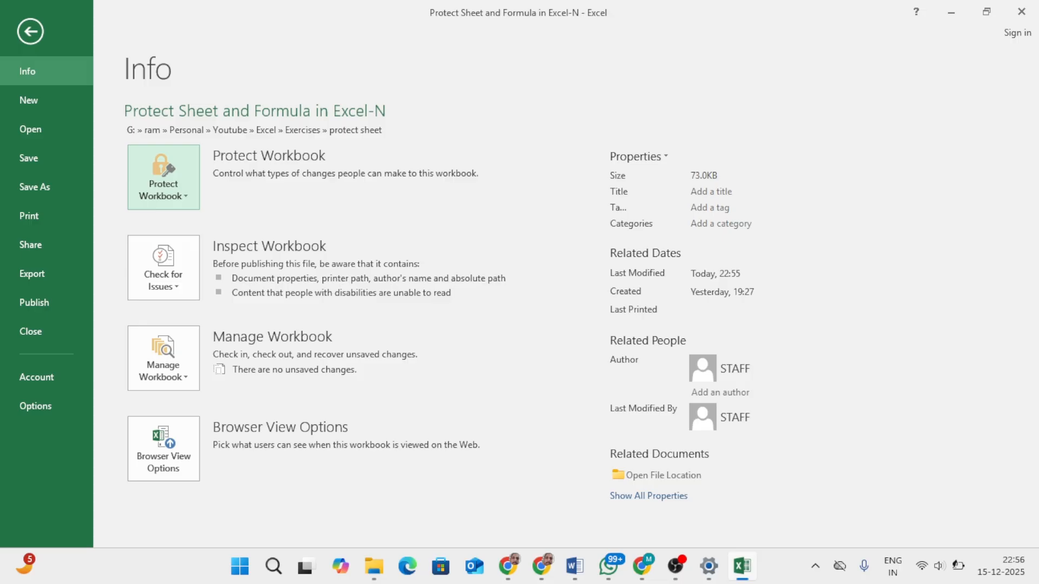
left_click(29, 31)
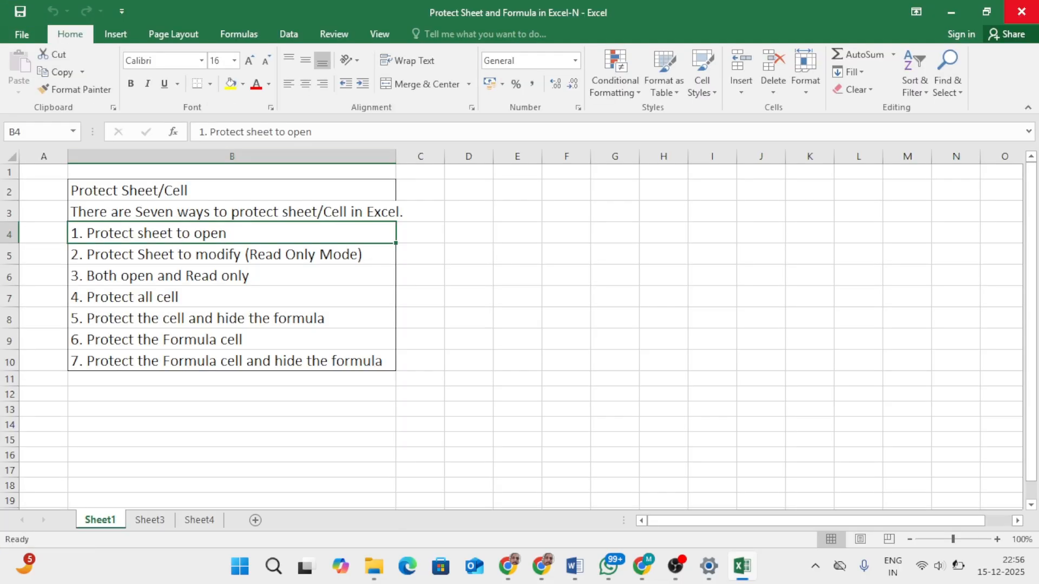
Step: Close and reopen "Protect Sheet and Formula in Excel-N" from its folder, and show the student marks table on Sheet3
left_click(1021, 12)
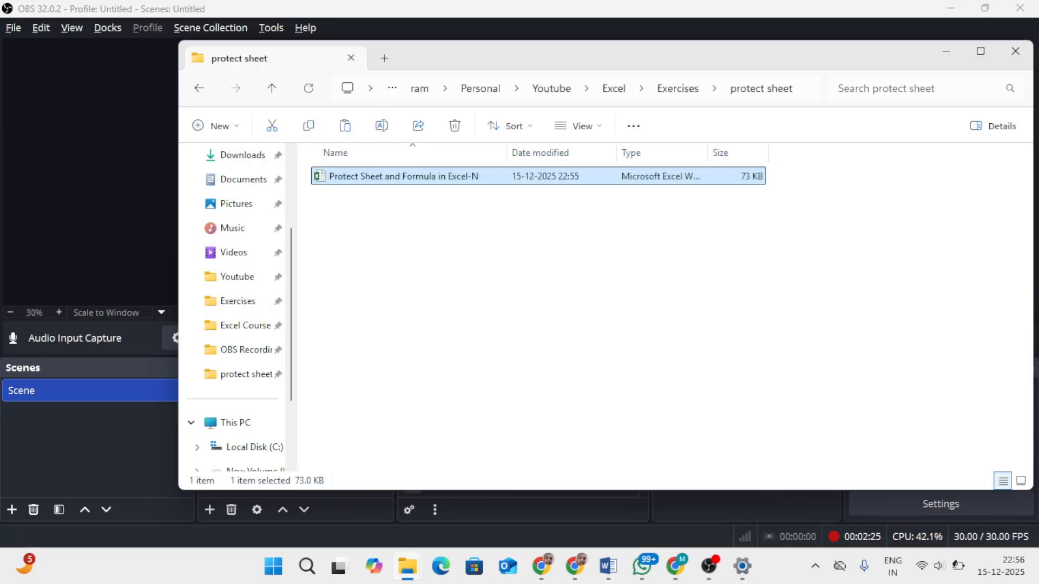
key("Return")
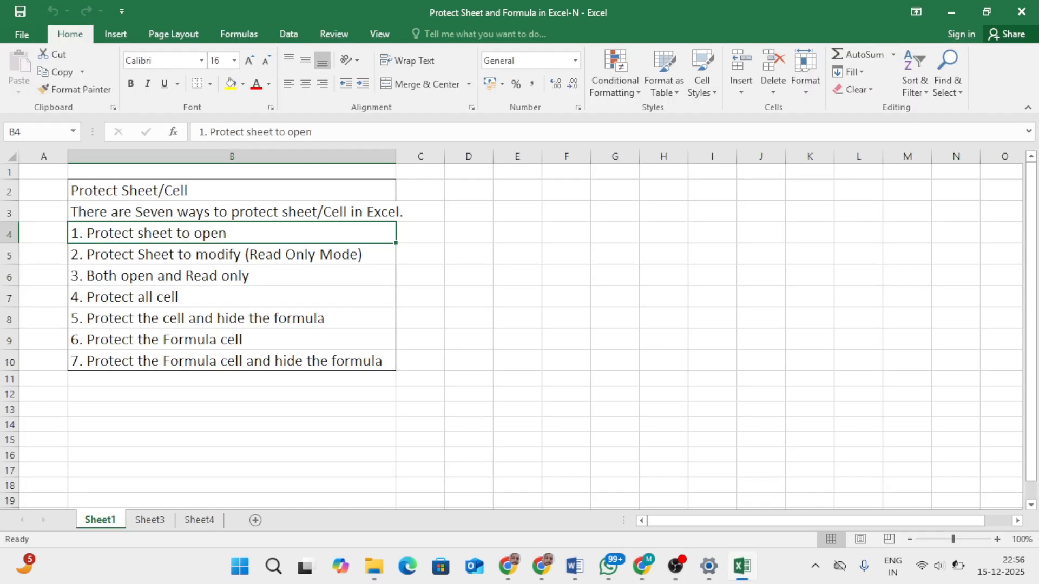
left_click(517, 275)
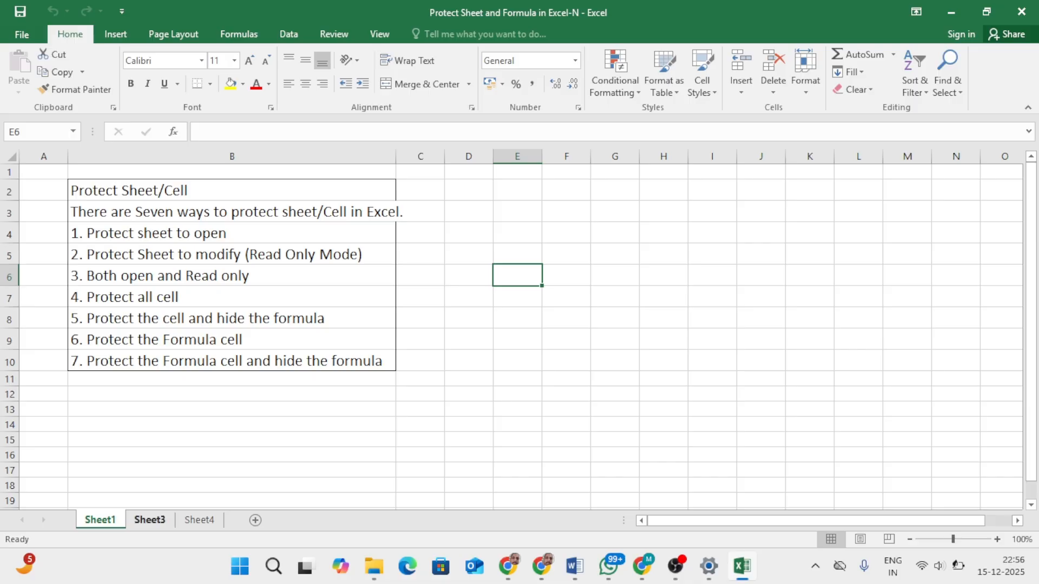
left_click(149, 519)
left_click(556, 312)
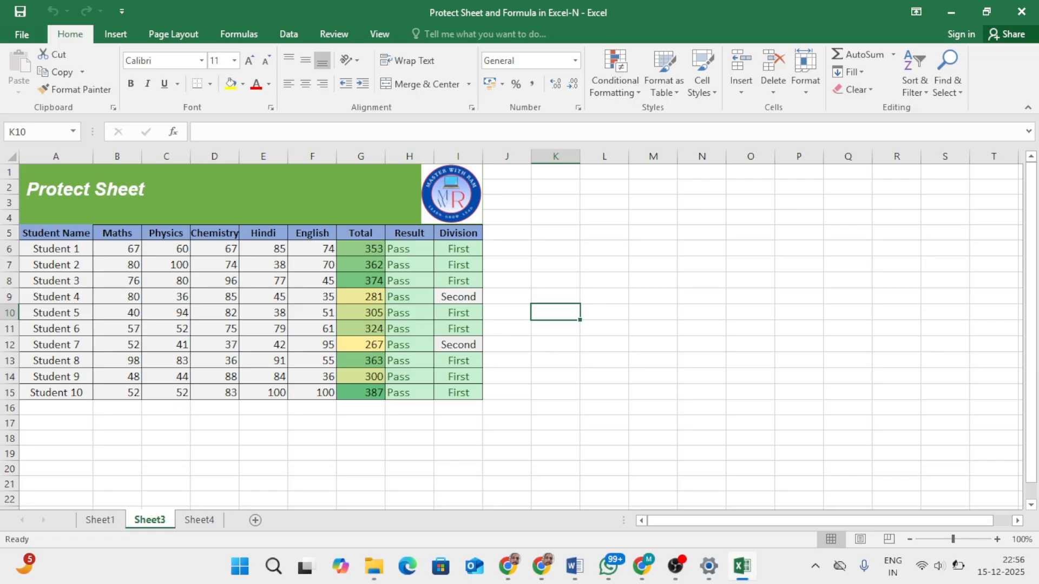
Step: Change the Physics header in C5 to "Science" to test editing, and undo the change
left_click(166, 234)
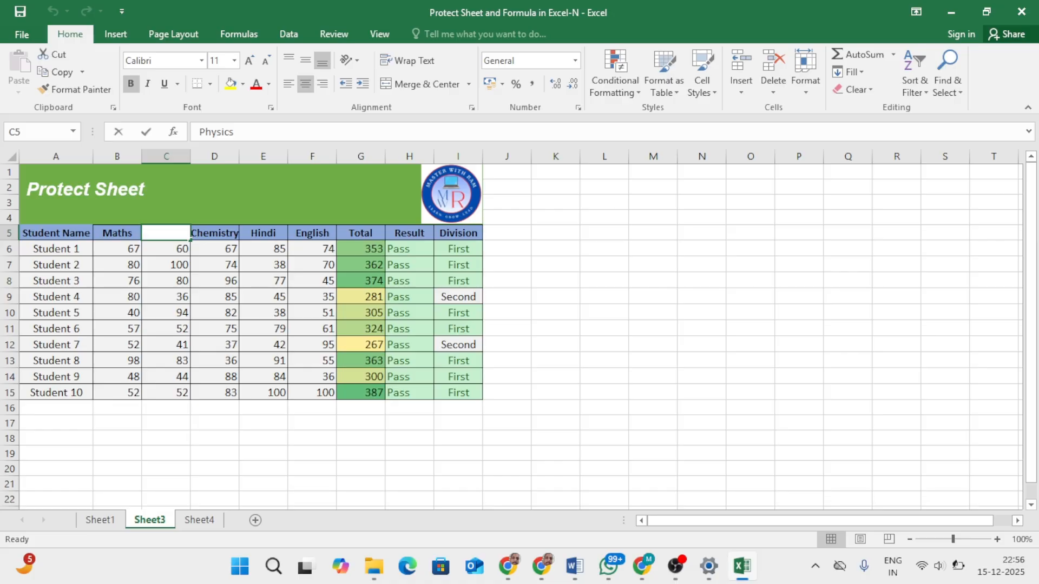
type("Science")
key("Return")
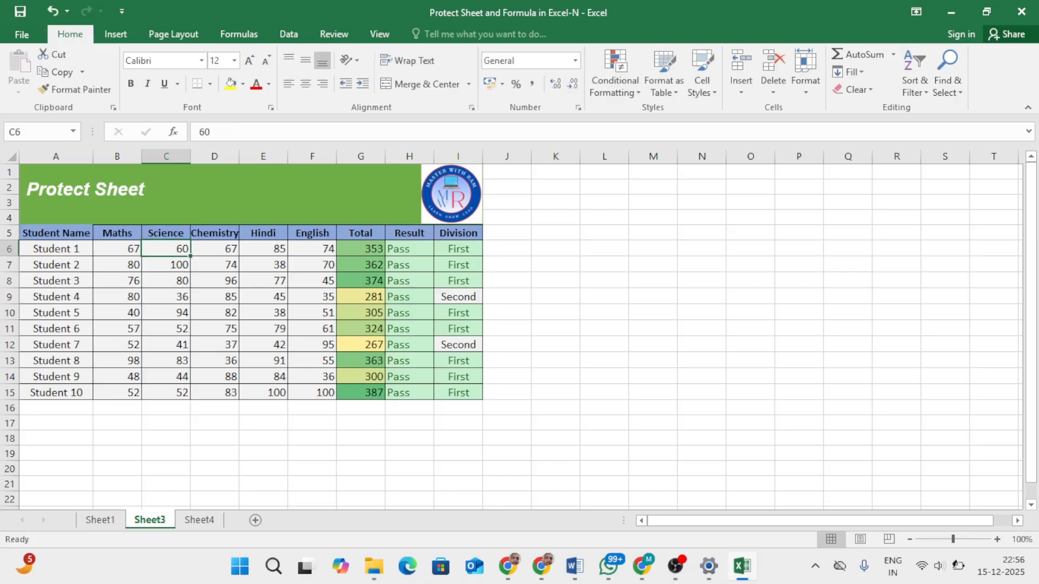
key("ctrl+z")
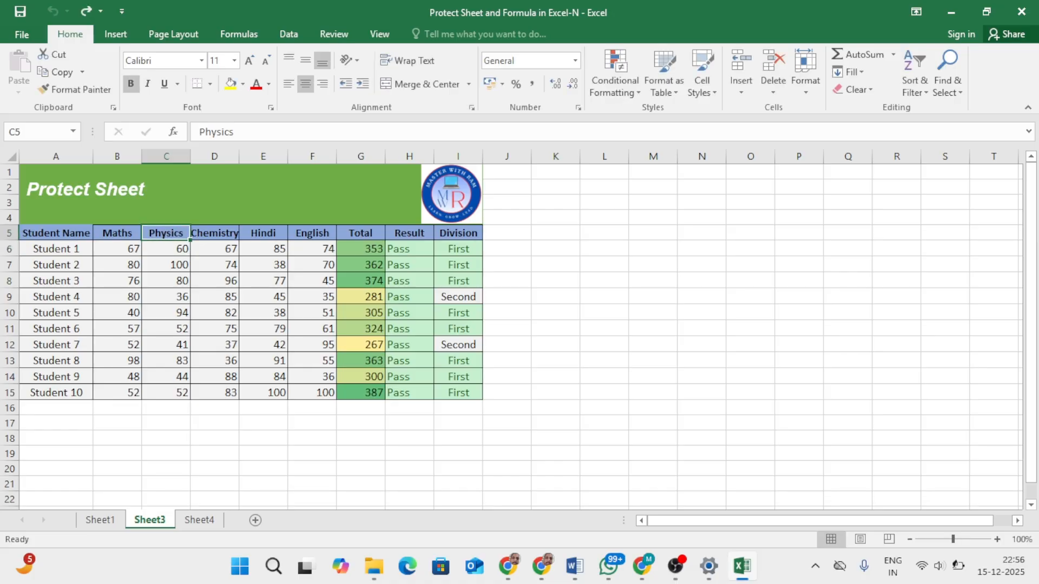
key("Down")
key("Down")
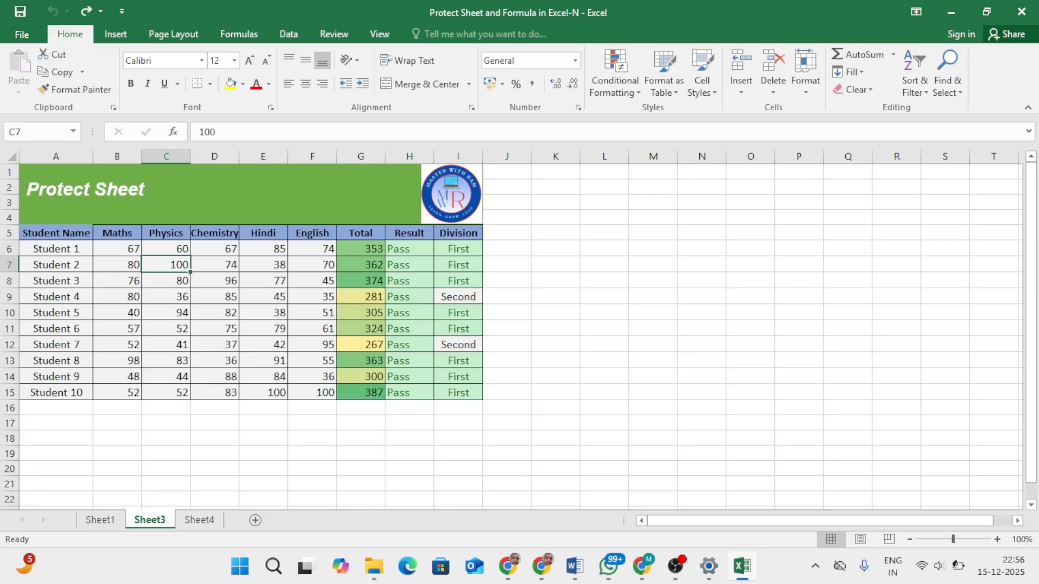
Step: Change Student 2's Physics mark in C7 to 23 to test its effect on the formulas, and undo the change
type("23")
key("Tab")
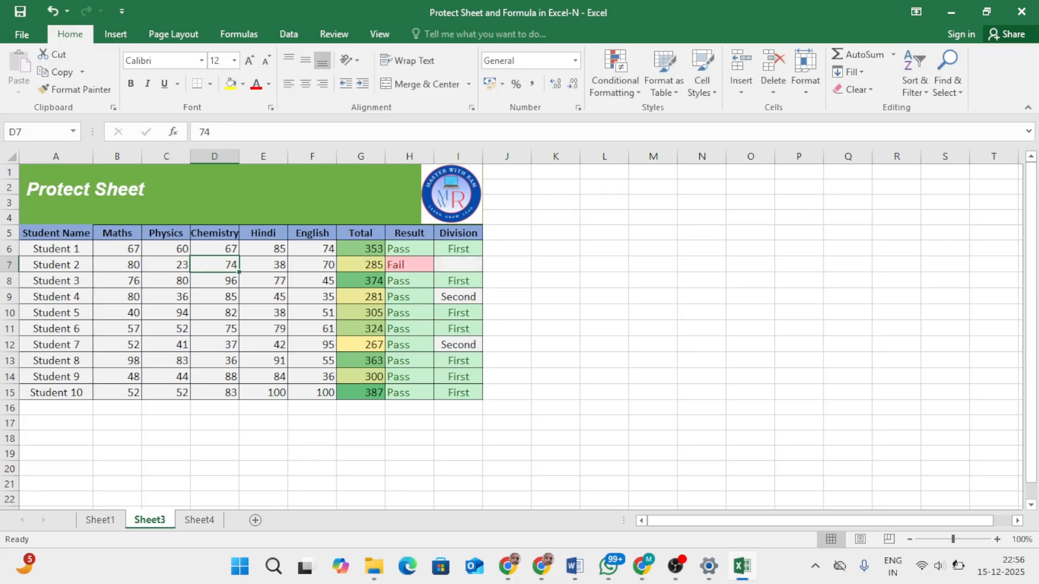
key("ctrl+z")
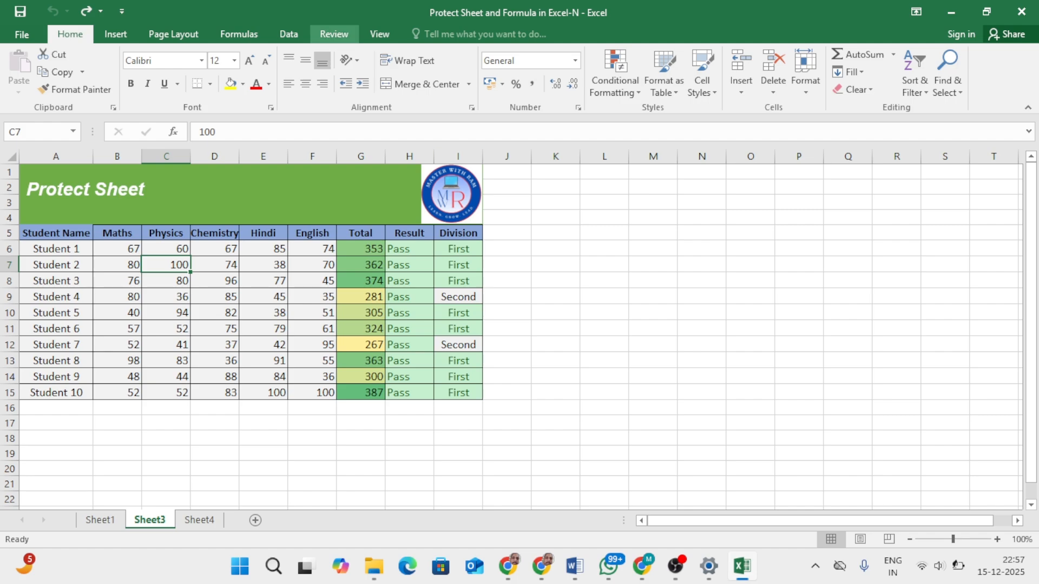
Step: Protect Sheet3 with an unprotect password, keeping the default user permissions, and re-enter the password to confirm it
left_click(334, 33)
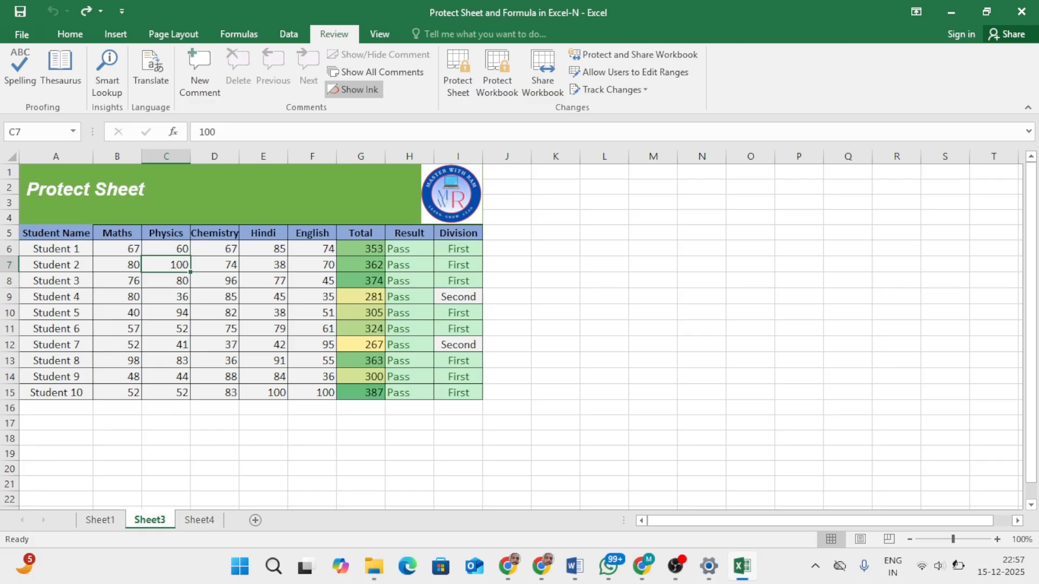
left_click(457, 71)
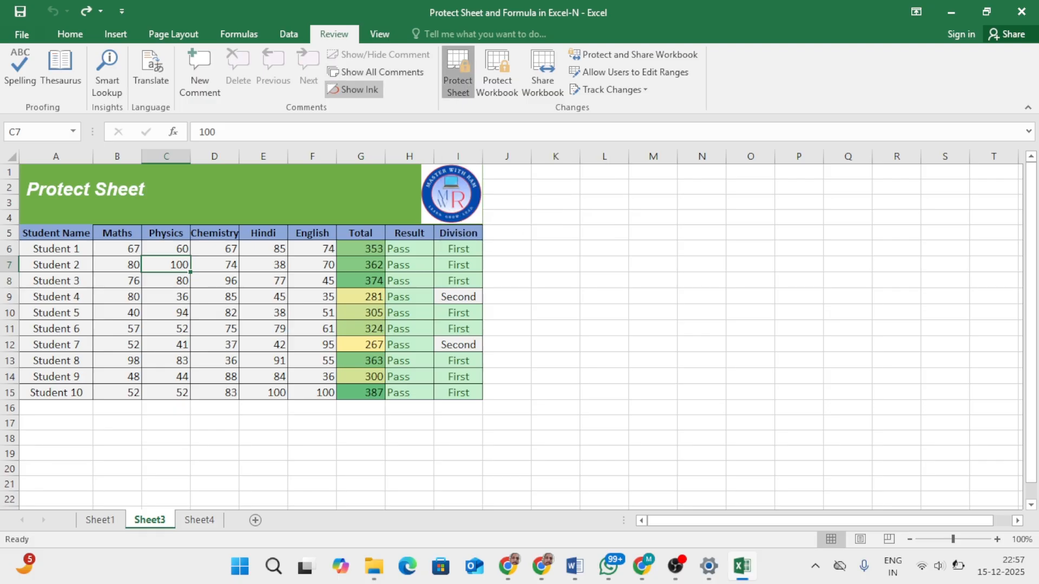
type("1234")
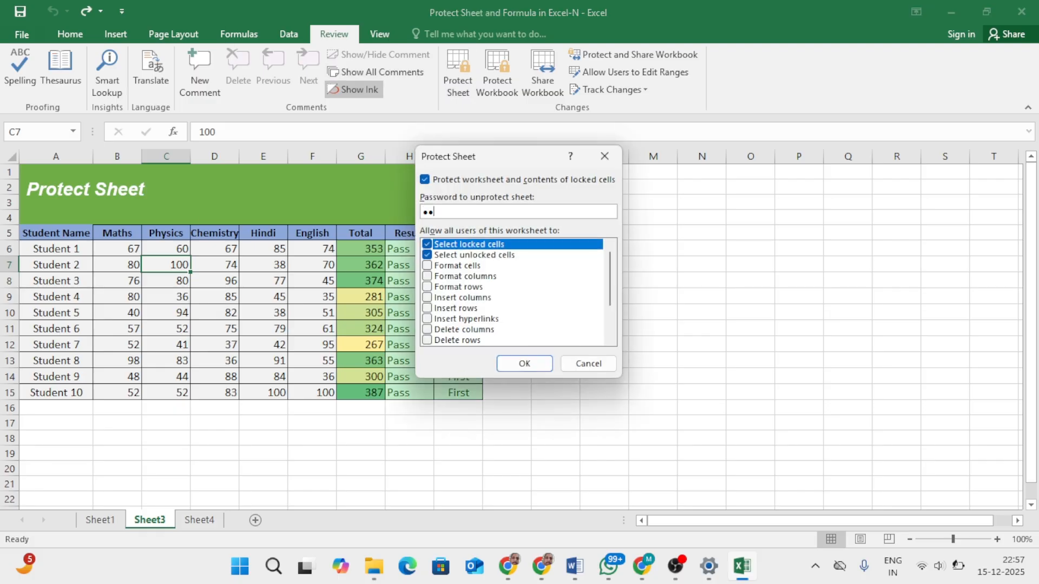
key("Return")
type("1234")
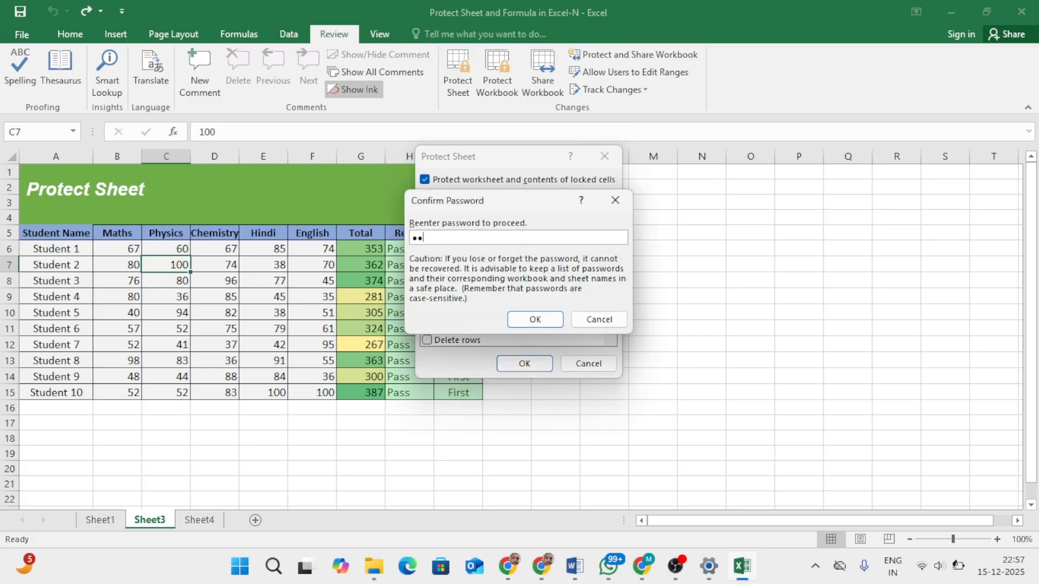
key("Return")
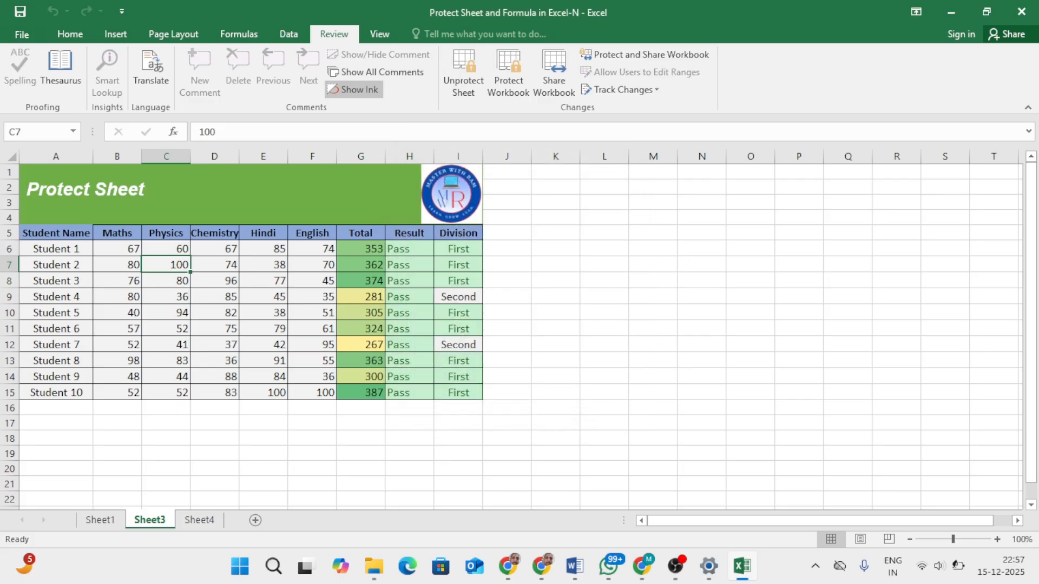
Step: Try to delete the Hindi mark in E8 and the Physics header in C5 on the protected sheet
left_click(264, 281)
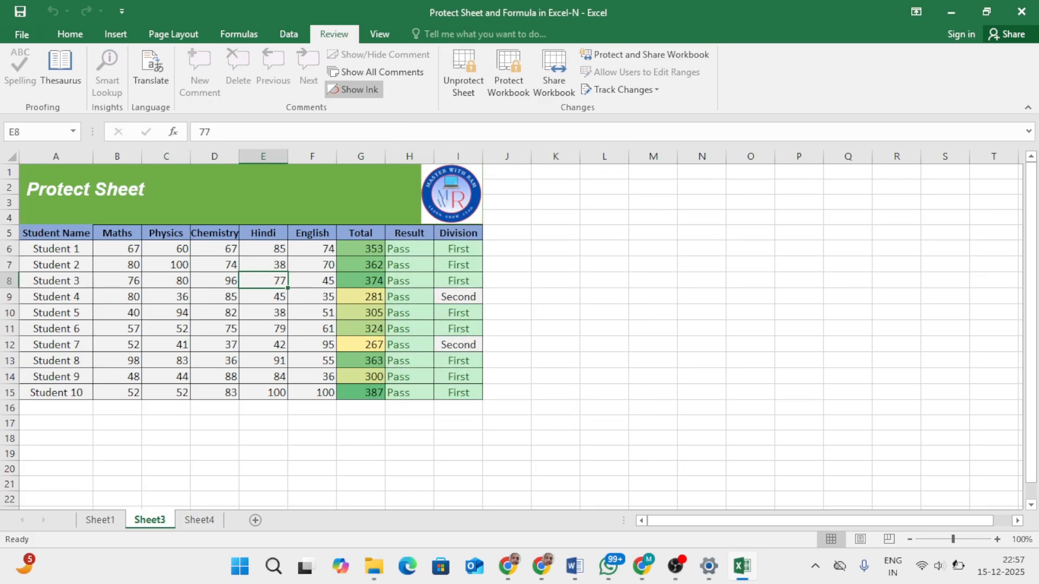
key("Delete")
key("Return")
left_click(166, 233)
key("Delete")
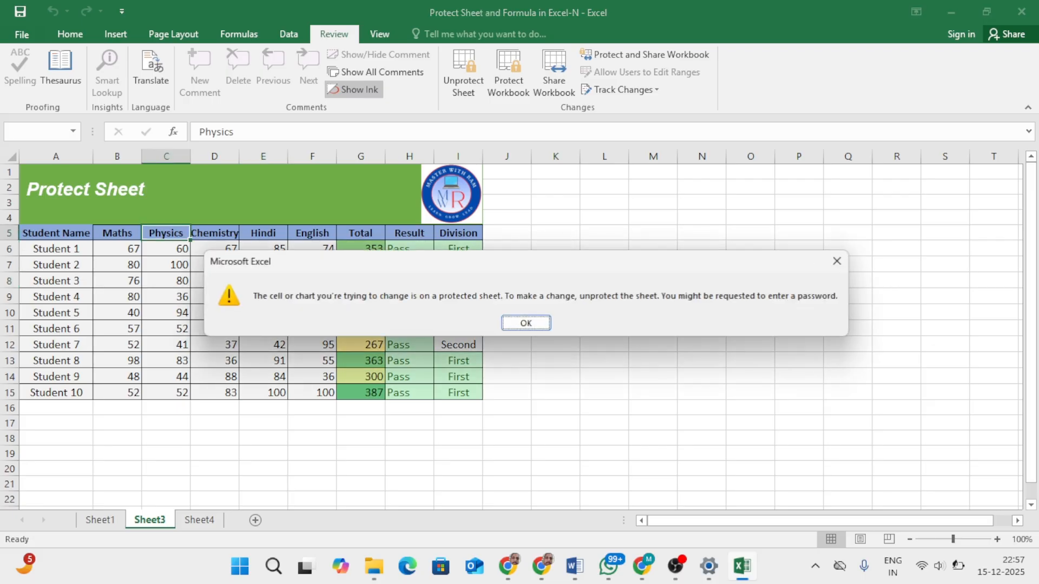
key("Return")
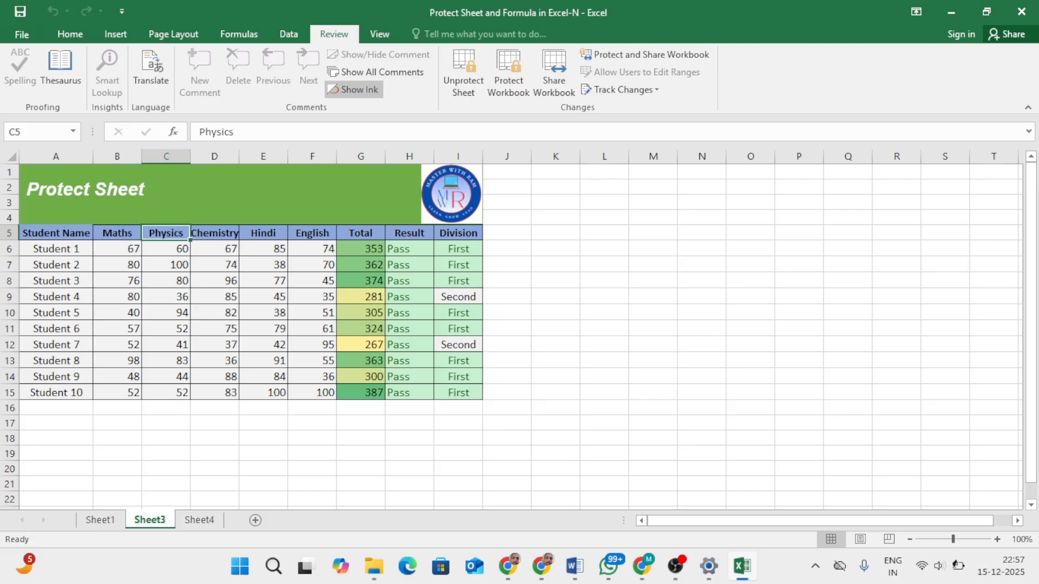
Step: Inspect Student 2's Total, Result and Division formulas in row 7, and try to delete the Hindi mark in E7
left_click(361, 265)
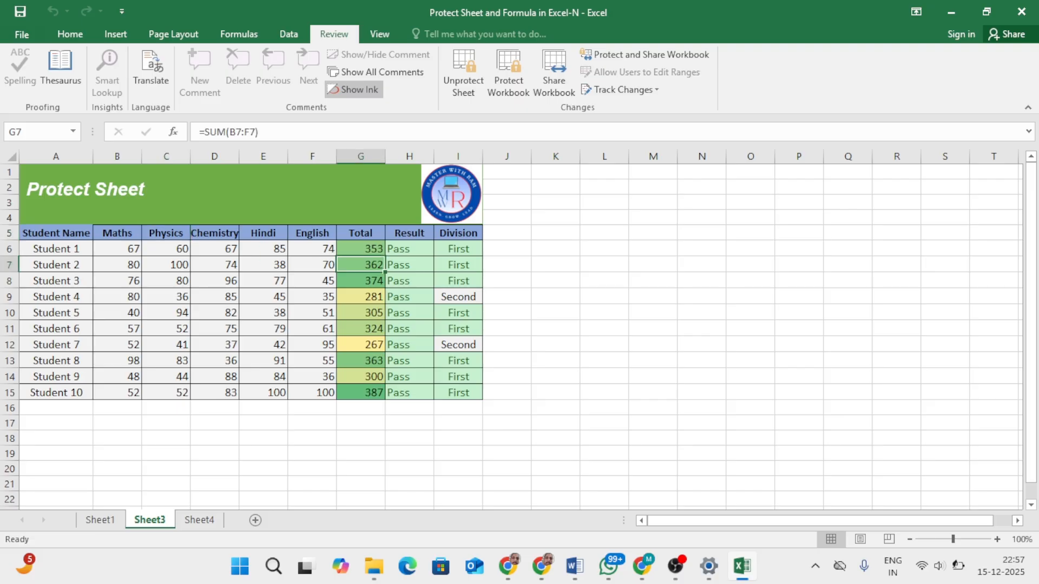
left_click(410, 266)
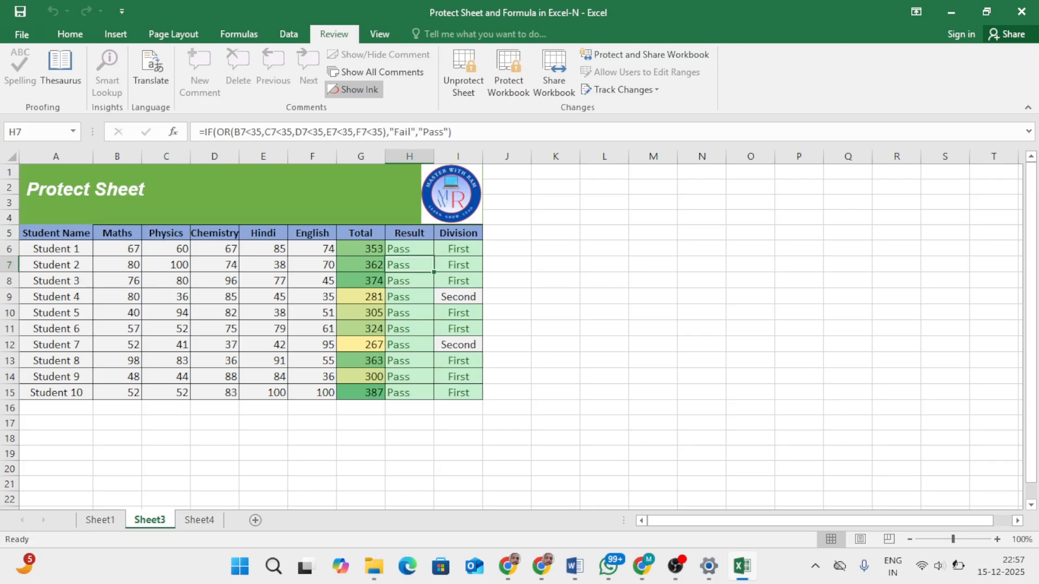
left_click(459, 265)
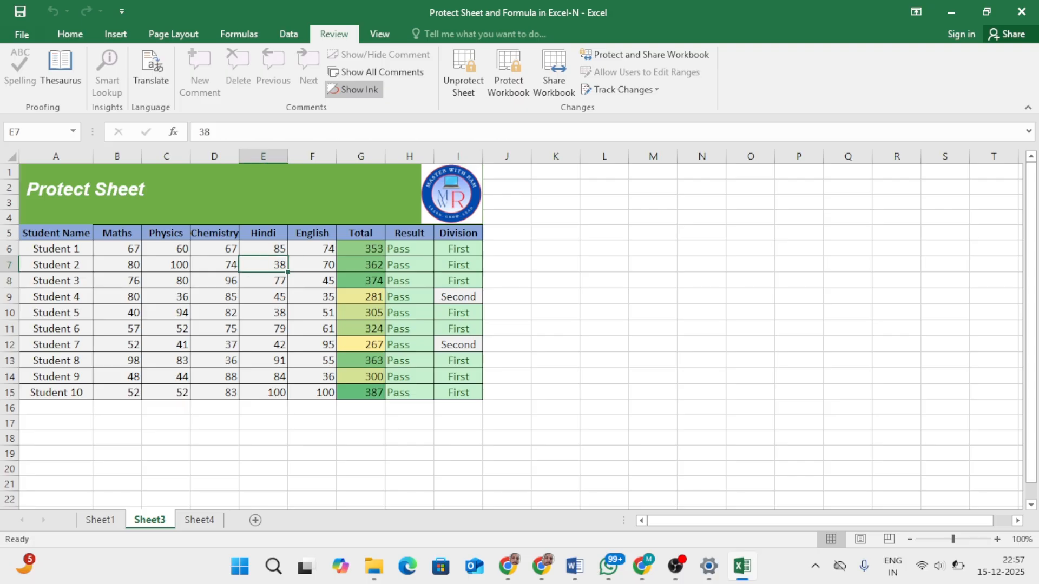
key("Delete")
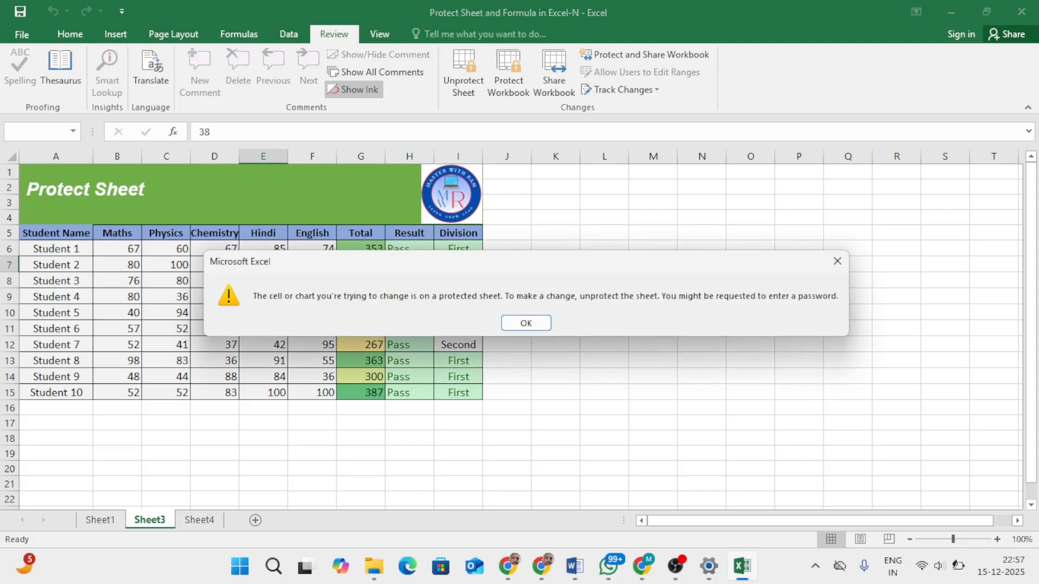
key("Return")
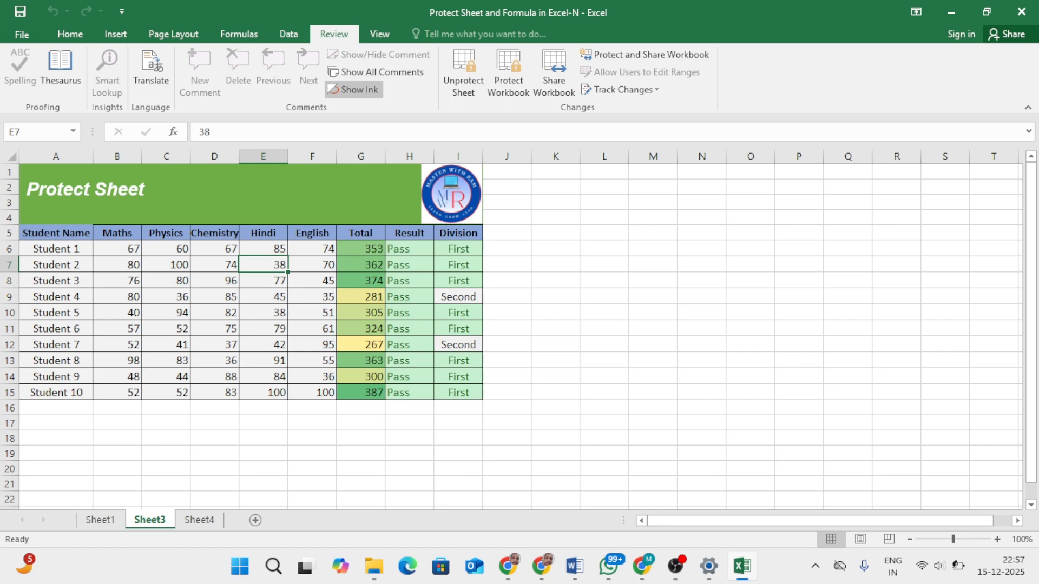
left_click(361, 265)
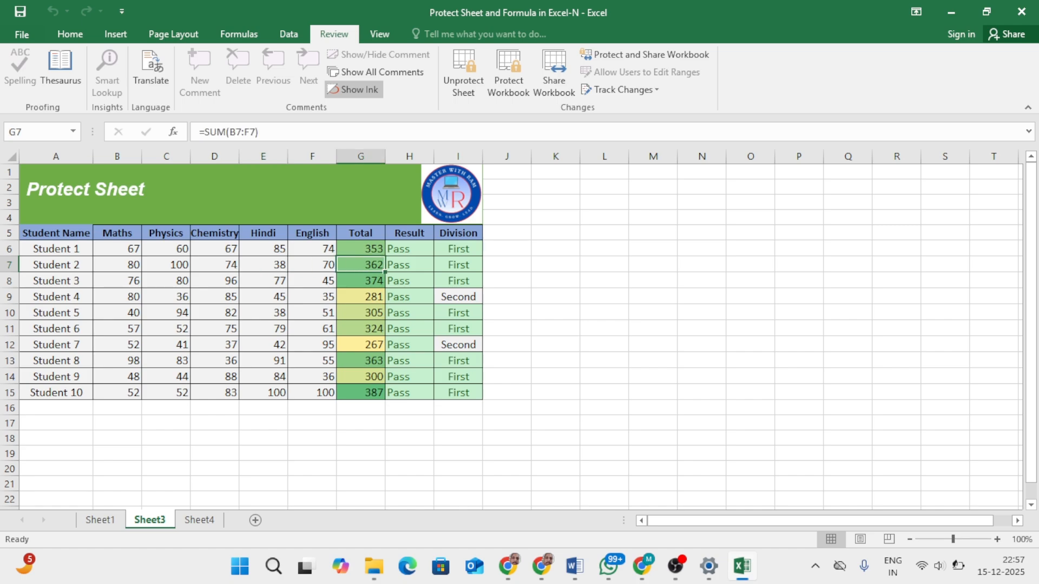
Step: Unprotect Sheet3 by entering the sheet password
left_click(463, 70)
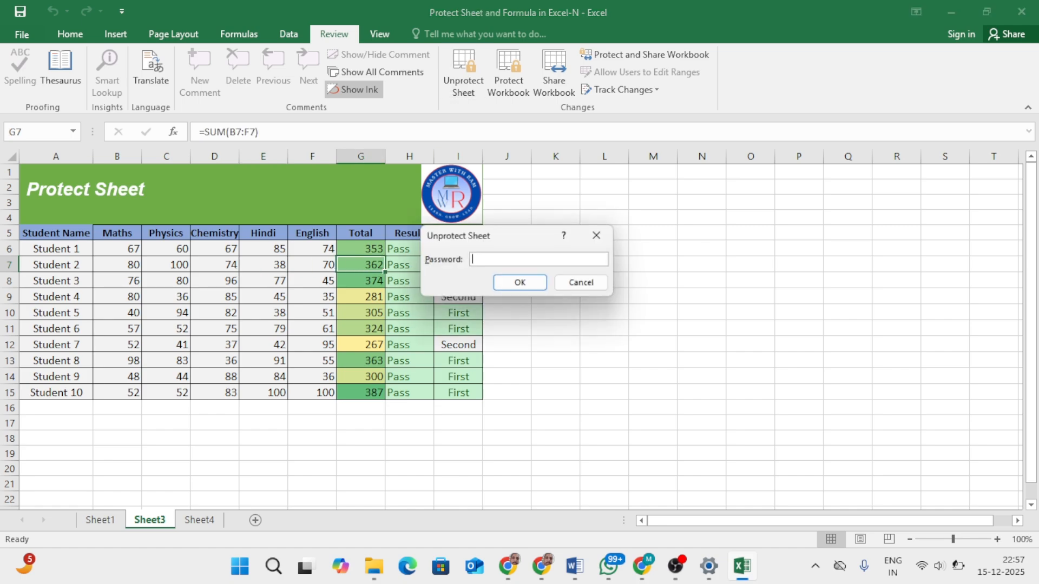
type("1234")
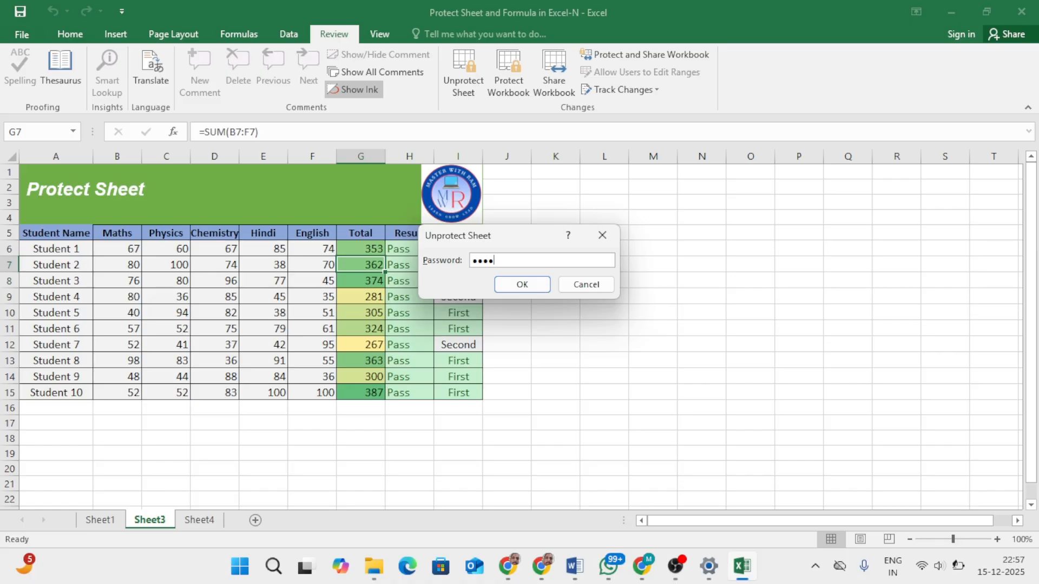
key("Return")
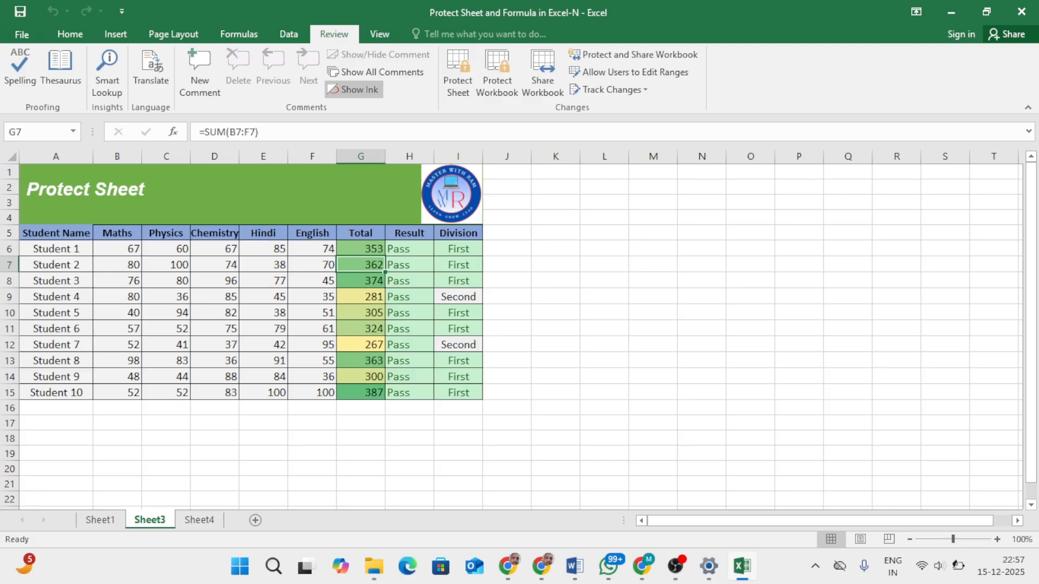
Step: Set all cells of Sheet3 to Hidden in their cell protection format, keeping them Locked
left_click(12, 157)
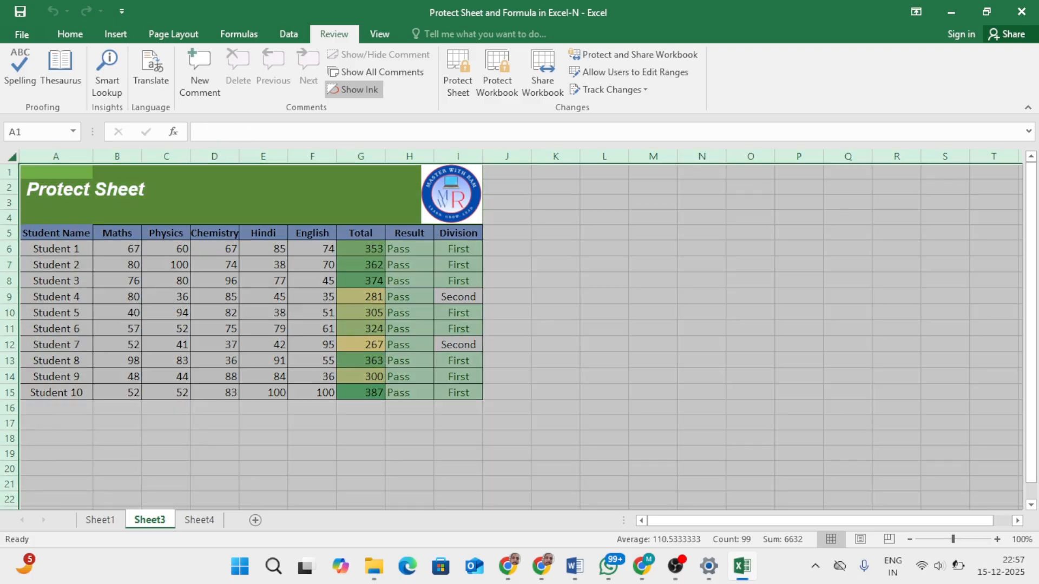
left_click(458, 297)
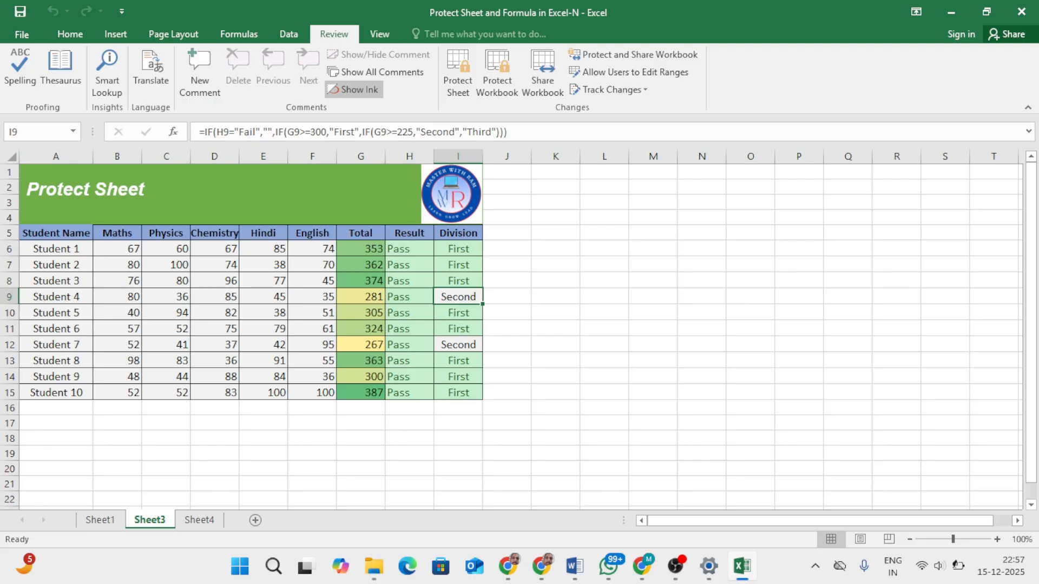
left_click(12, 157)
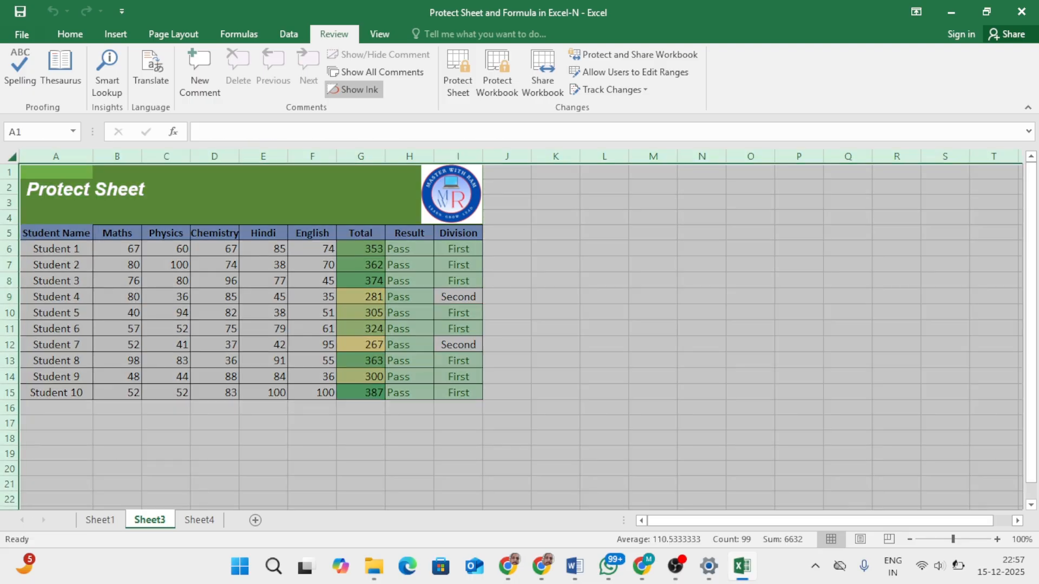
right_click(394, 303)
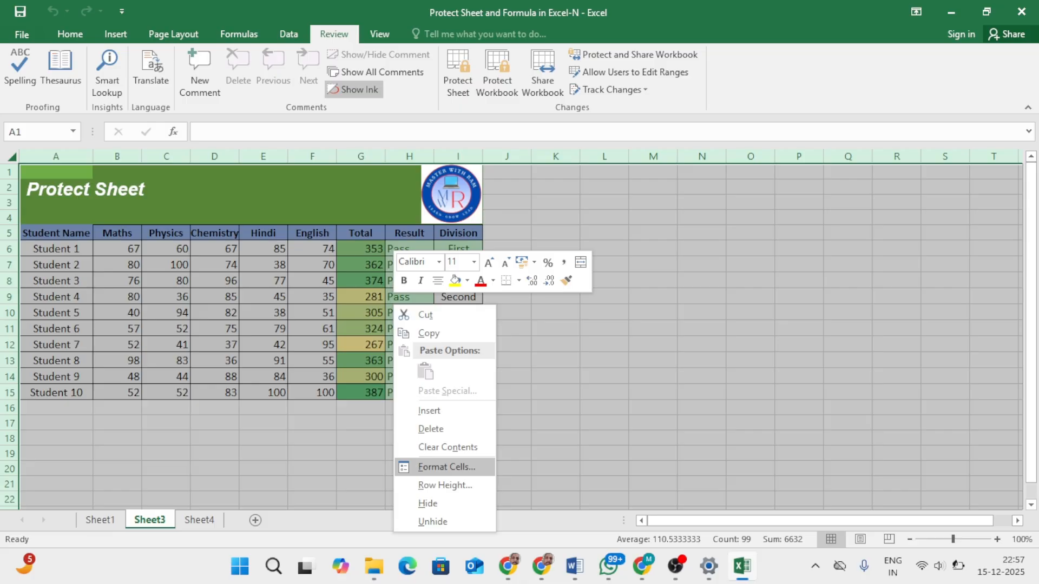
left_click(444, 466)
left_click(510, 226)
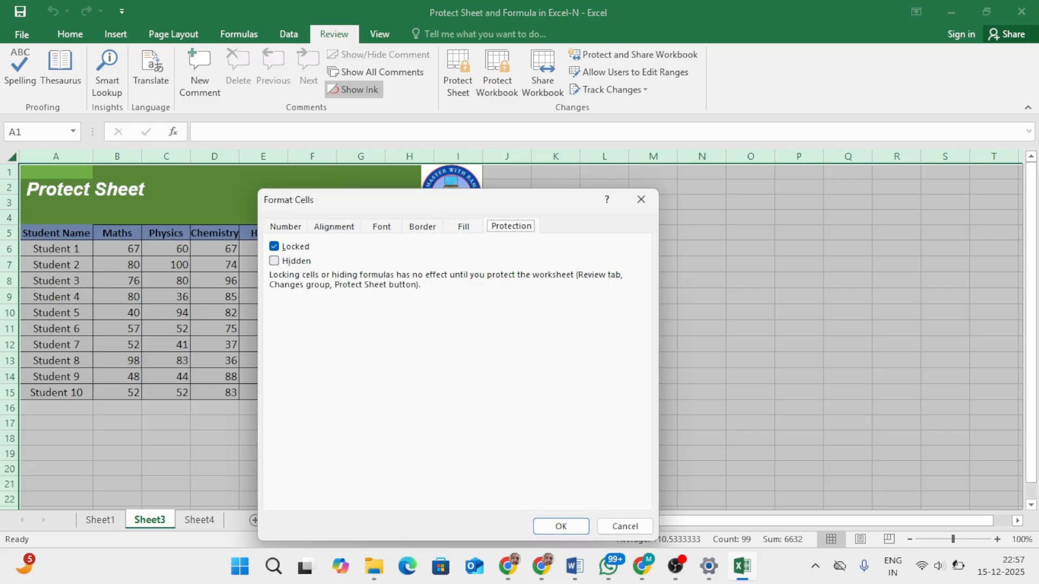
left_click(274, 261)
left_click(561, 527)
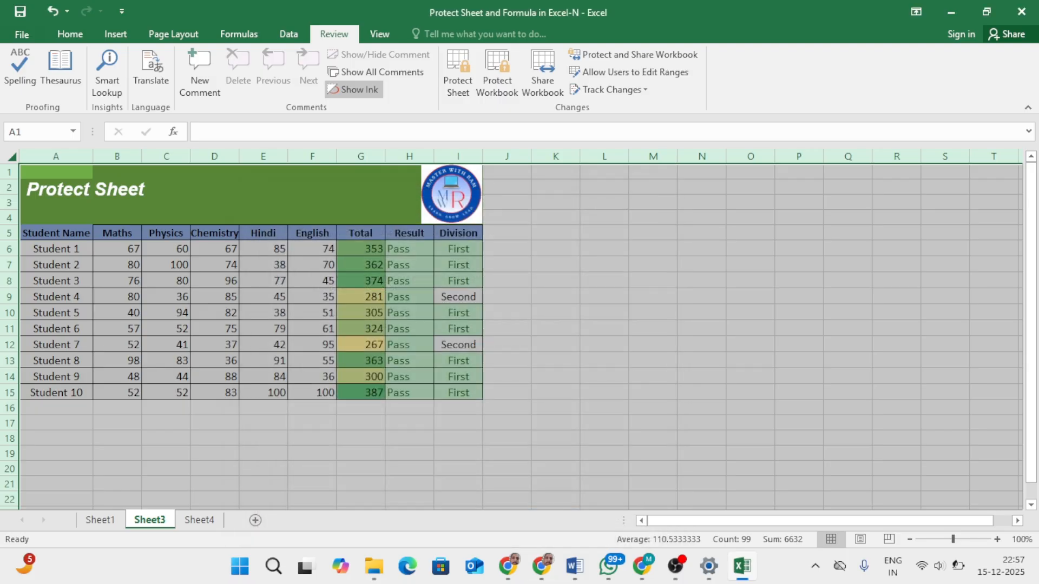
Step: Protect Sheet3 again with the locked and hidden cells, entering and confirming the sheet password
left_click(457, 71)
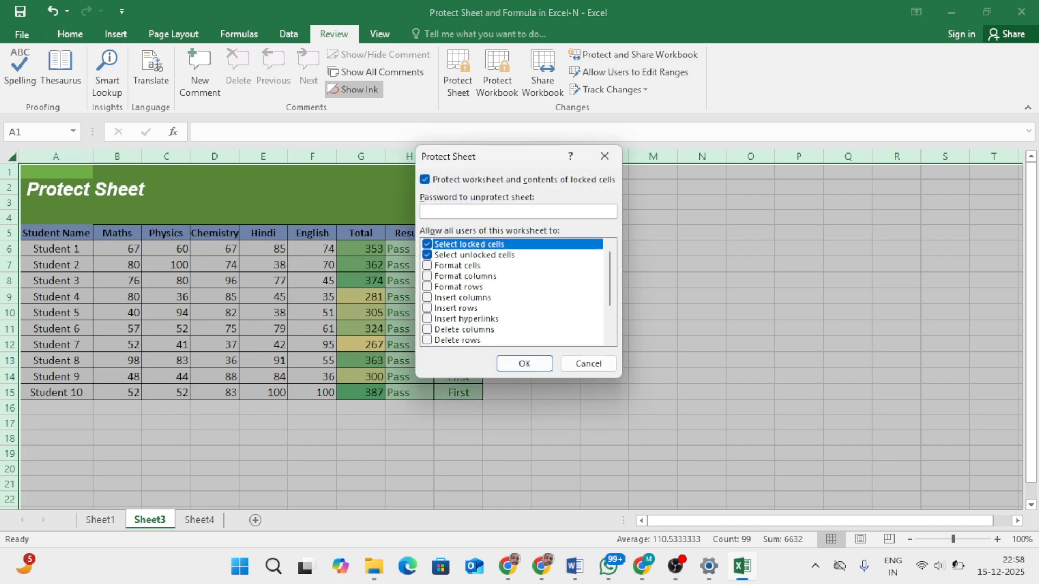
type("1234")
key("Return")
type("1")
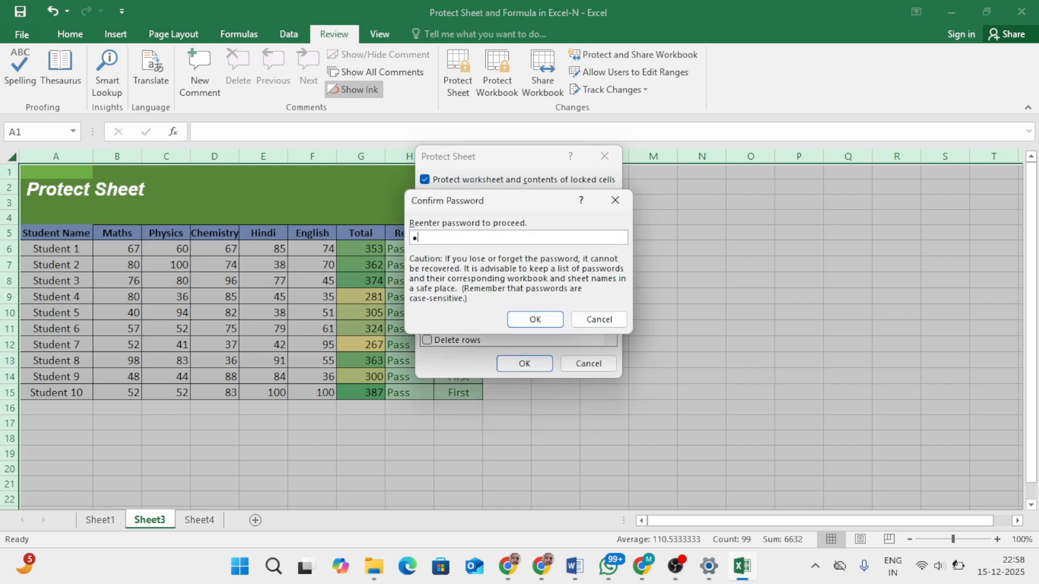
type("234")
key("Return")
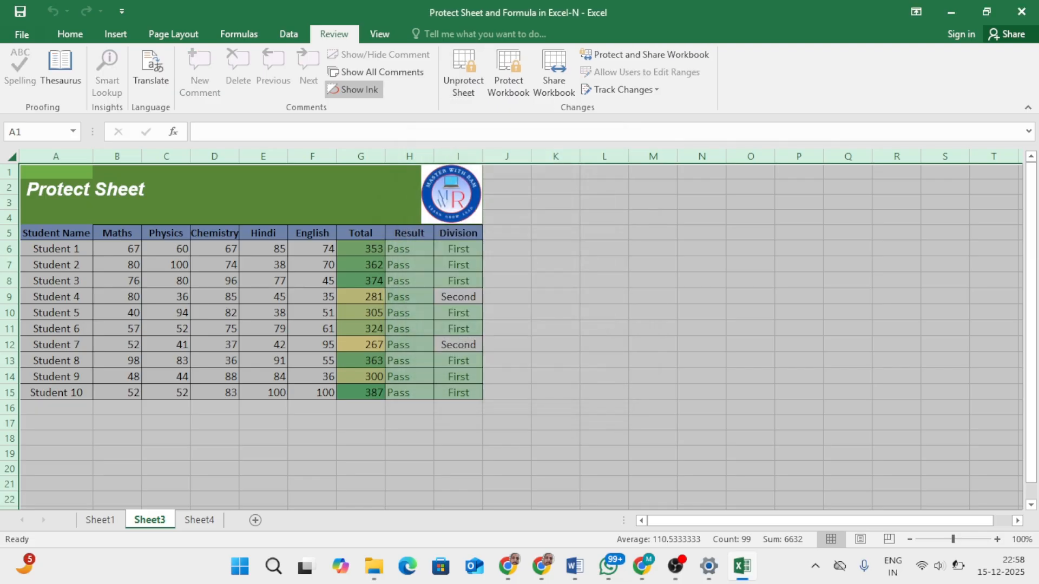
Step: Check the formula display for cells in the Total and Result columns, and try to delete Student 1's English mark in F6
left_click(409, 297)
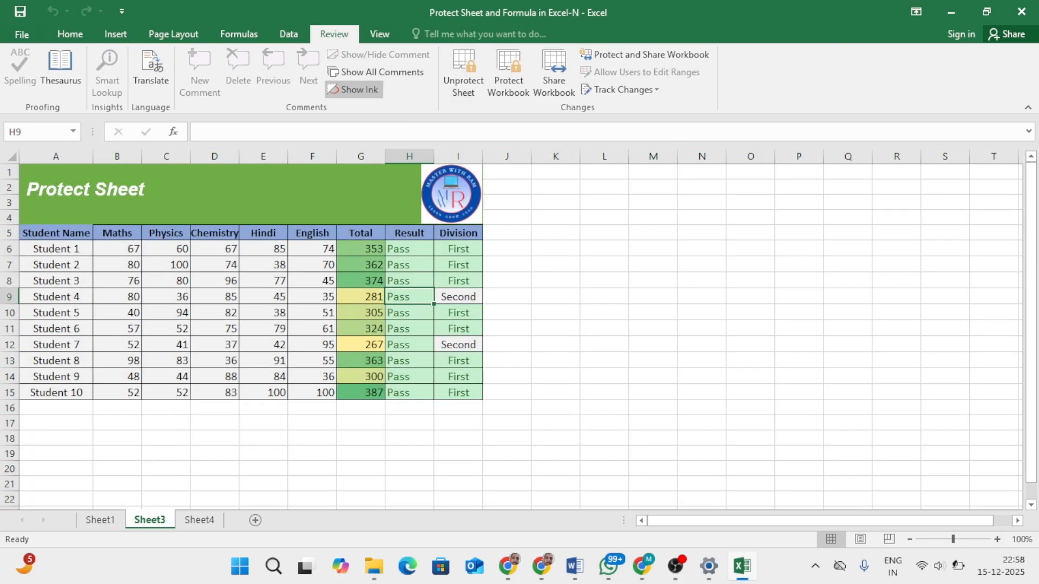
left_click(361, 249)
left_click(313, 249)
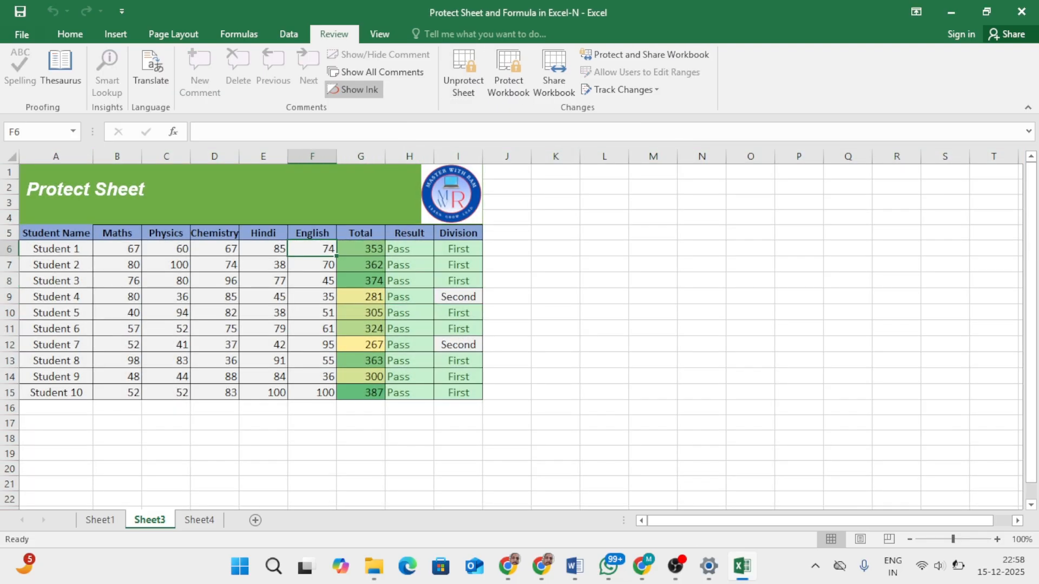
key("Delete")
key("Return")
left_click(360, 265)
left_click(360, 281)
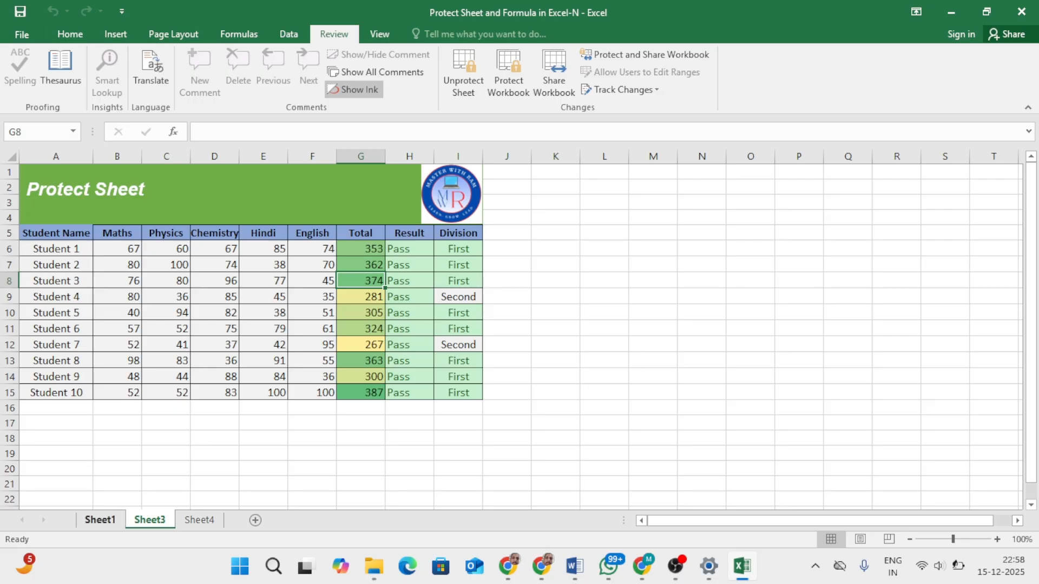
Step: Review the list of protection methods on Sheet1, and try to delete Student 4's Chemistry mark in D9 on Sheet3
left_click(100, 520)
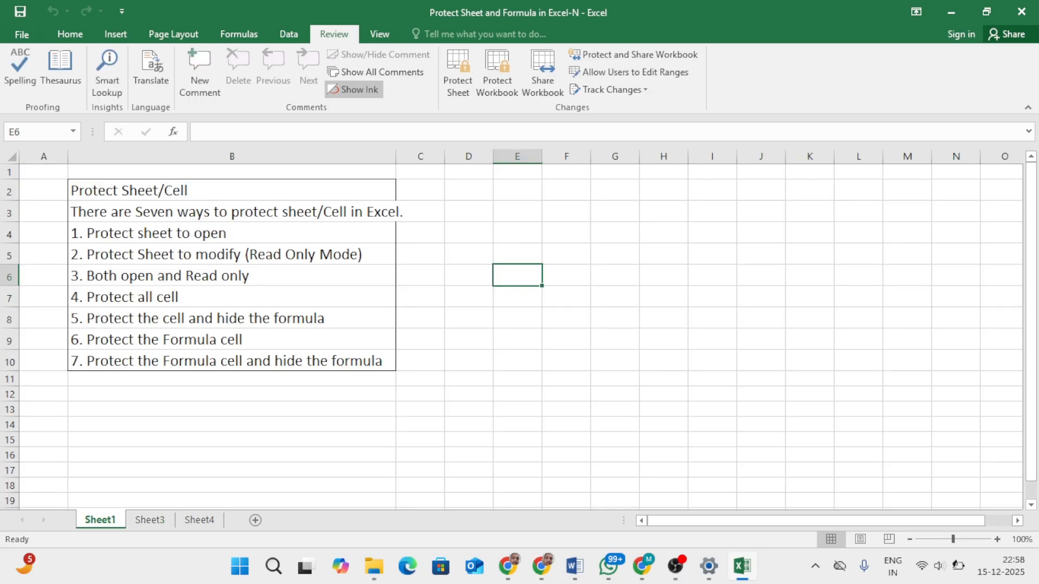
left_click(150, 520)
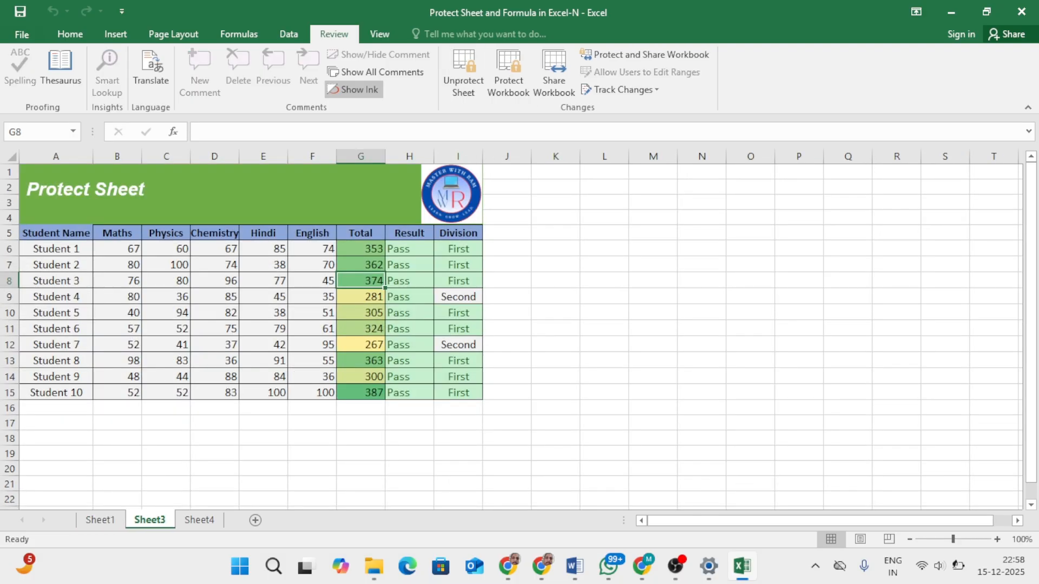
left_click(215, 297)
key("Delete")
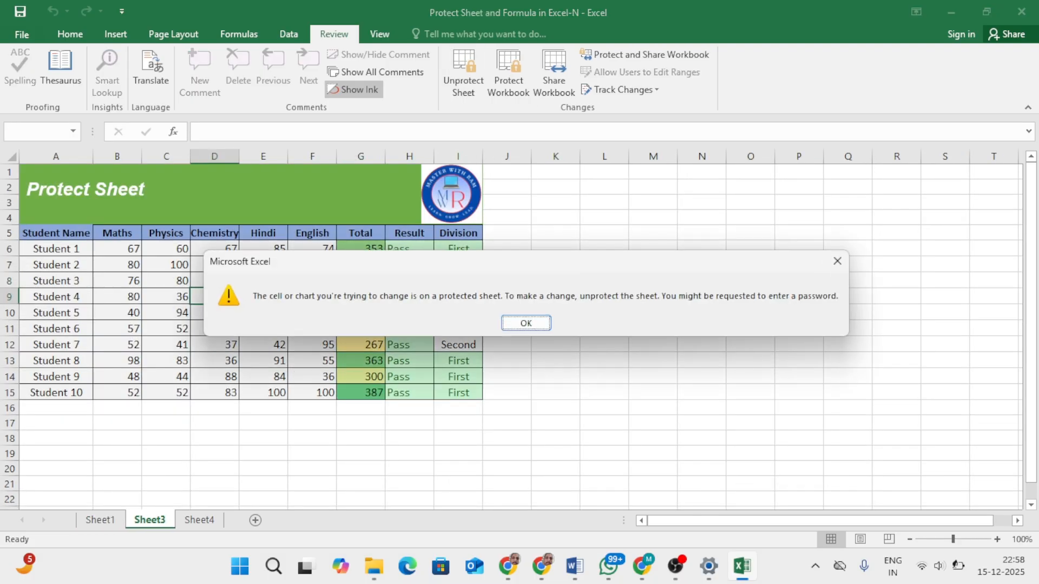
key("Return")
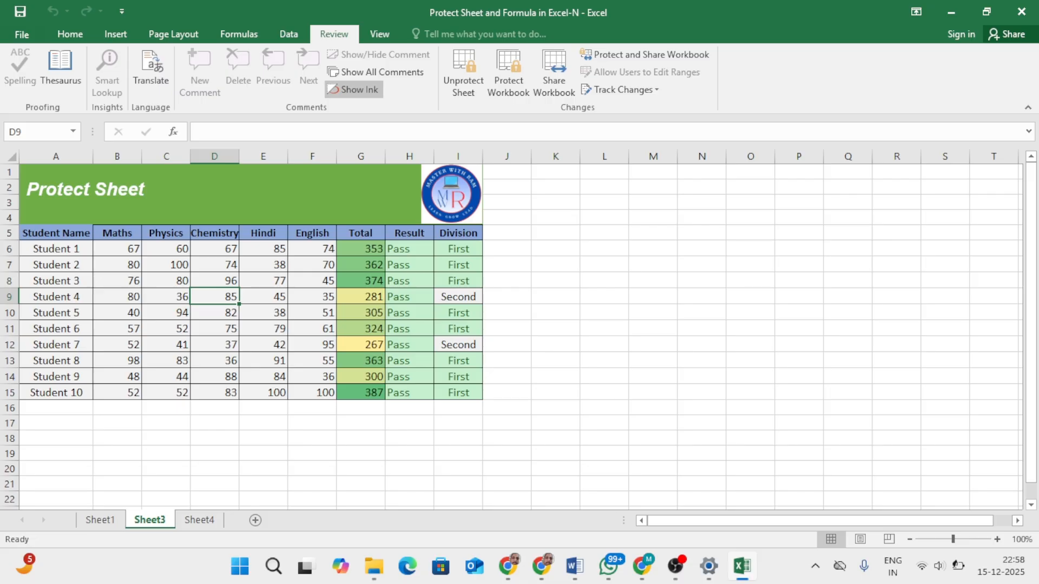
Step: Unprotect Sheet3 by entering the sheet password
left_click(463, 74)
type("1234")
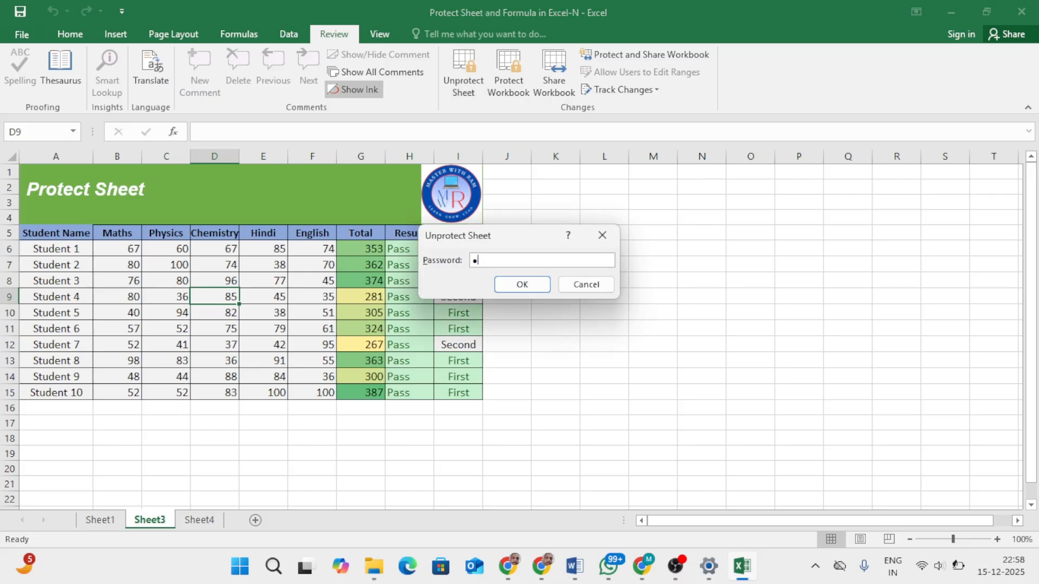
key("Return")
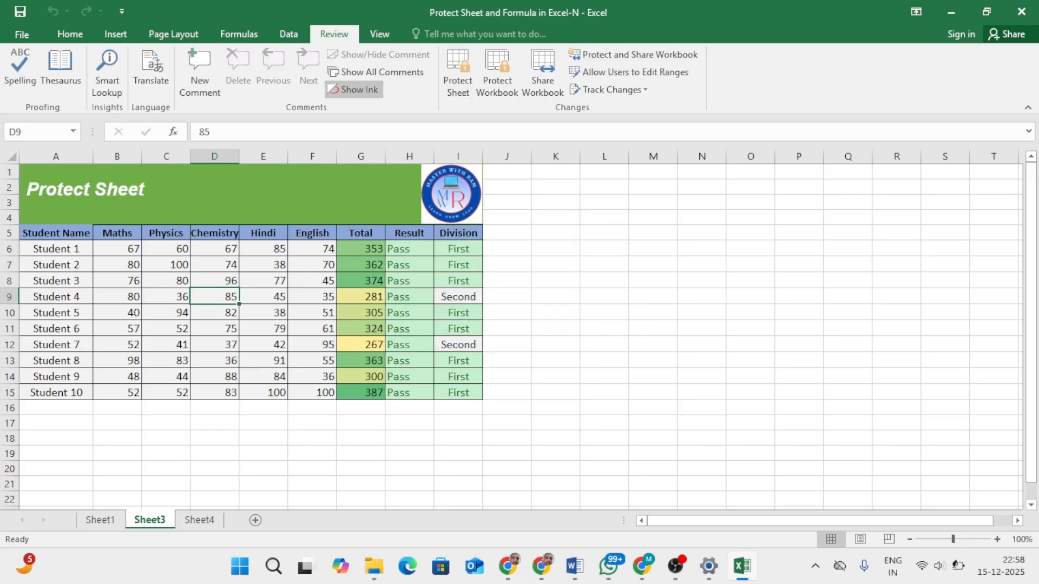
Step: Turn off both Locked and Hidden in the cell protection format for all cells of Sheet3
left_click(10, 157)
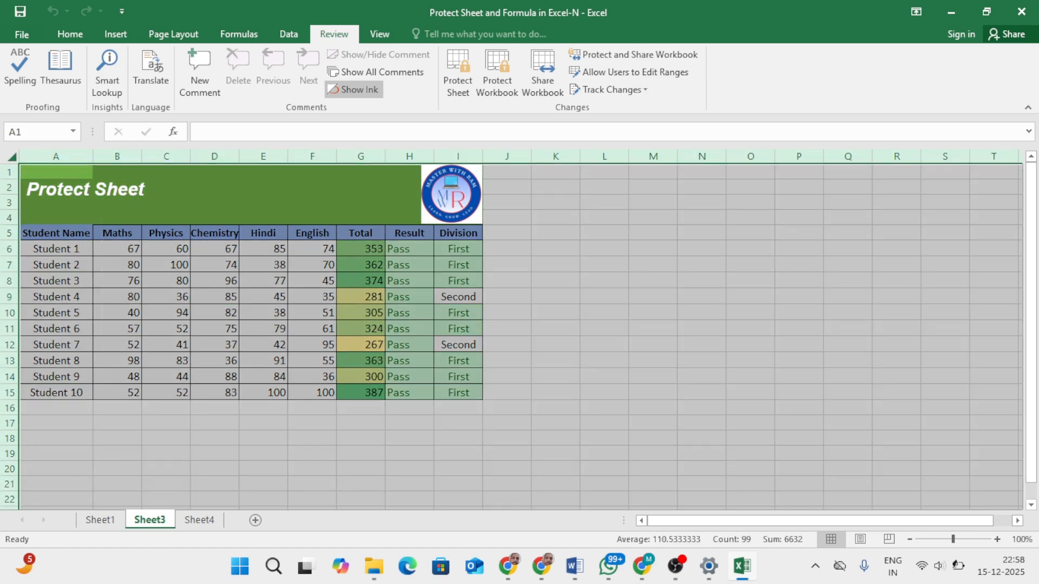
left_click(508, 329)
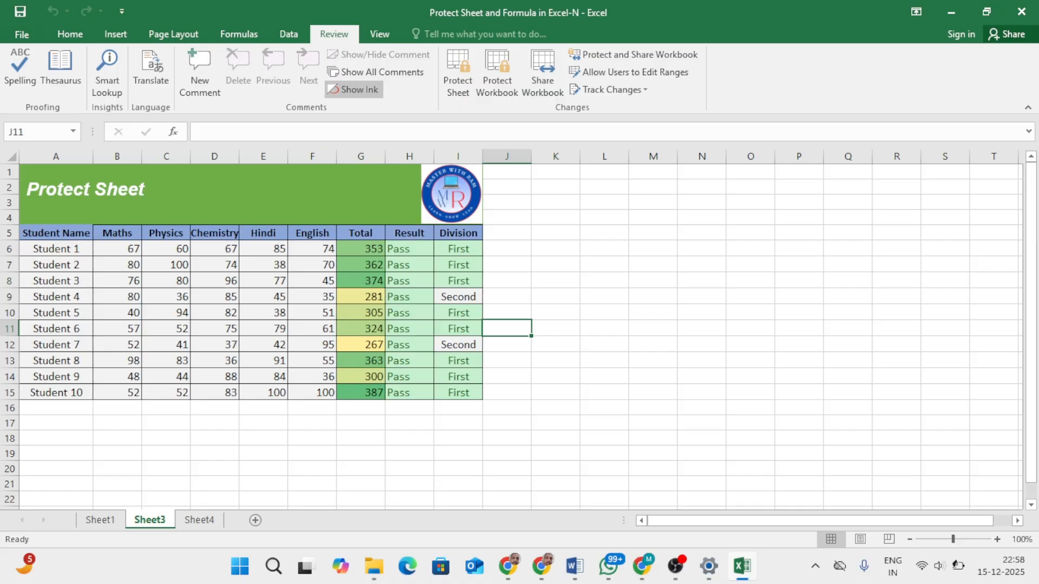
left_click(11, 157)
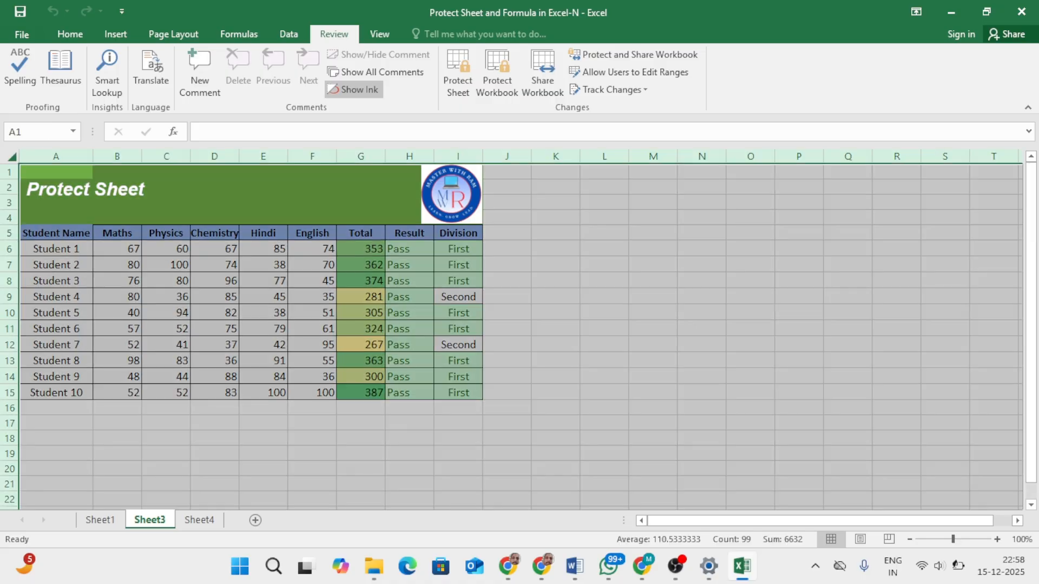
right_click(336, 274)
left_click(373, 437)
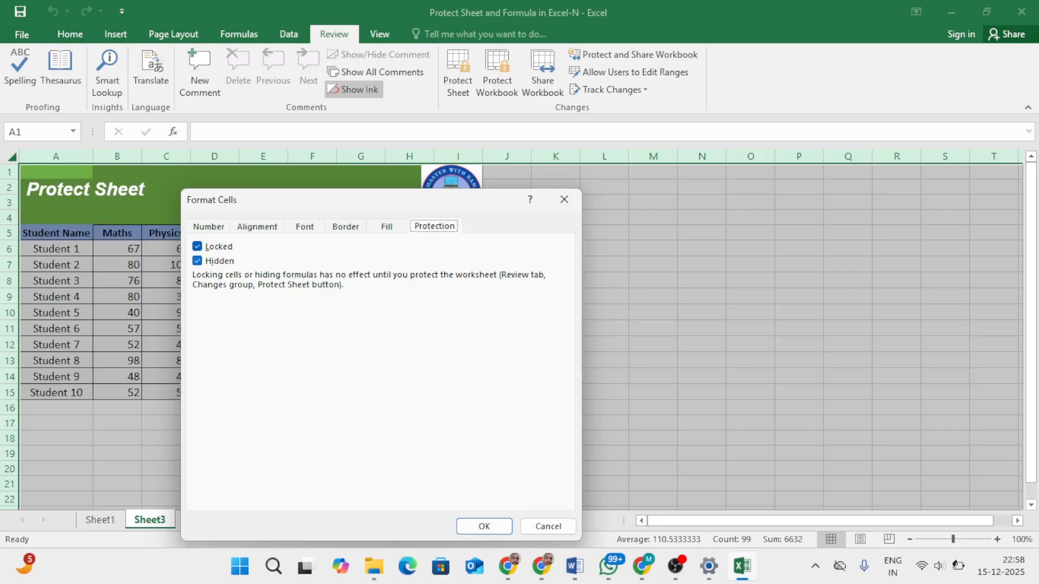
left_click(197, 261)
left_click(198, 246)
left_click(484, 526)
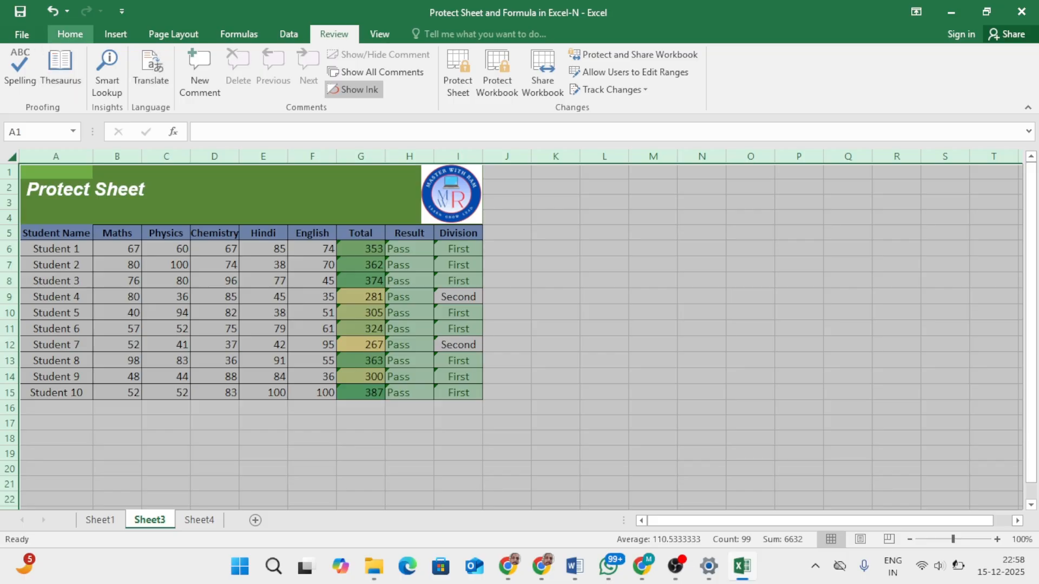
Step: Check the Locked and Hidden protection settings of all cells on Sheet3
left_click(70, 34)
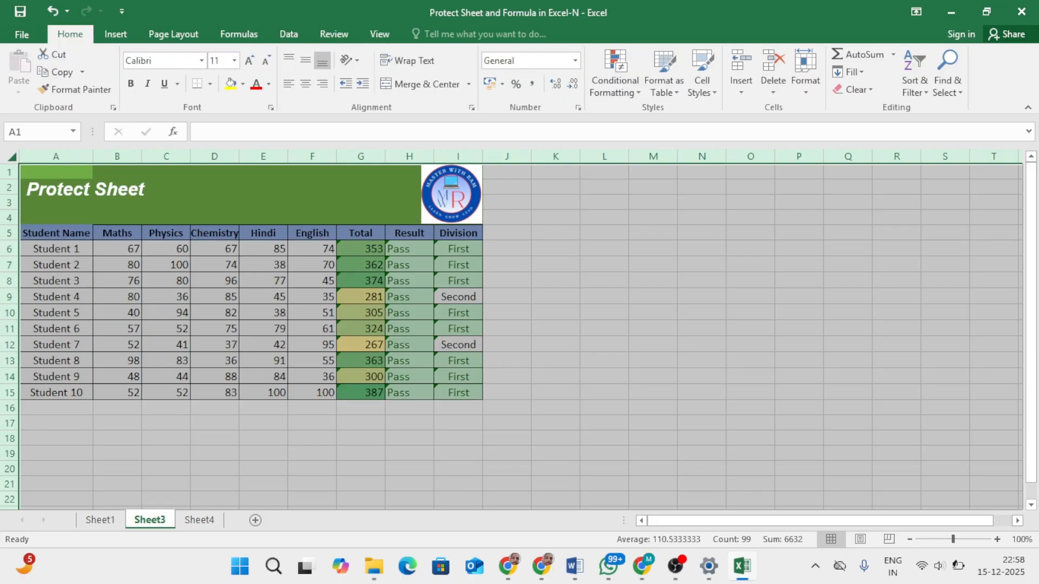
left_click(947, 73)
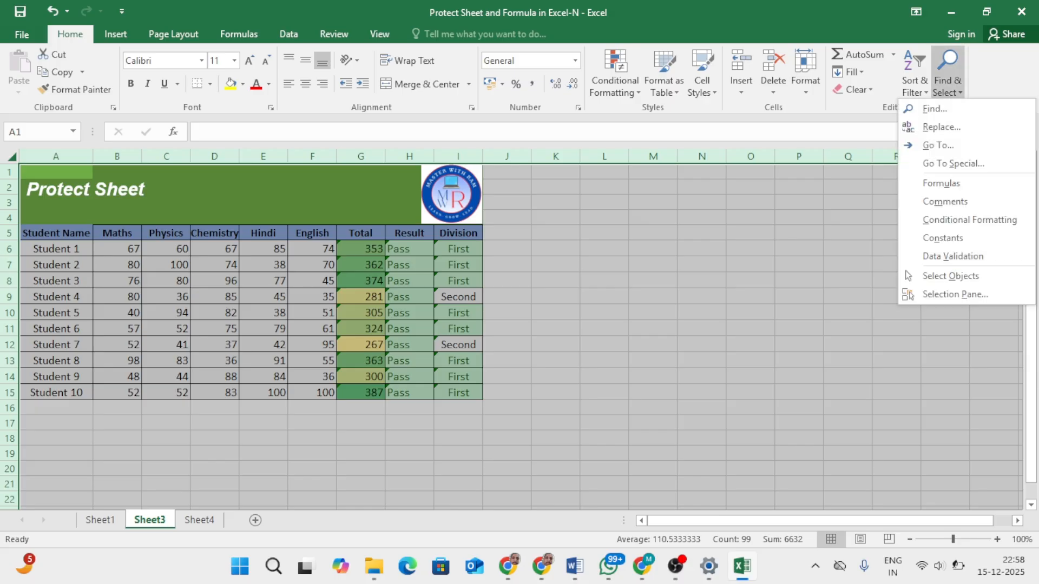
left_click(954, 163)
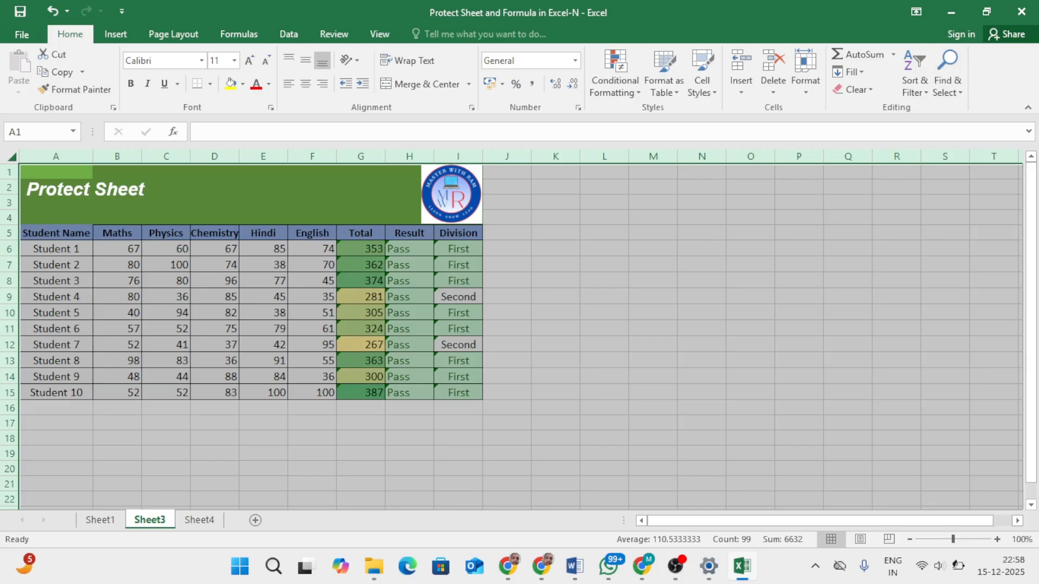
right_click(410, 314)
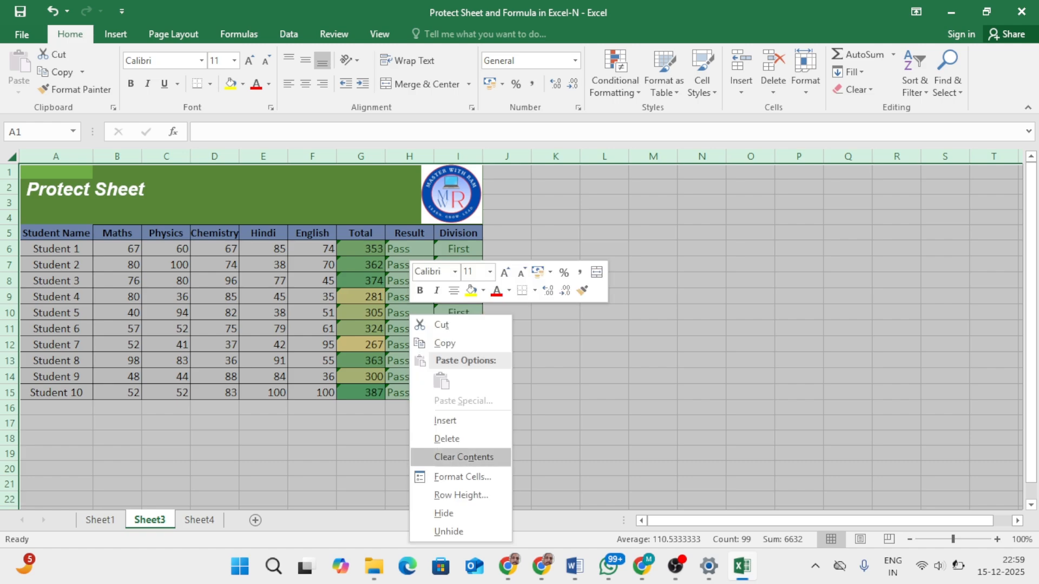
left_click(463, 477)
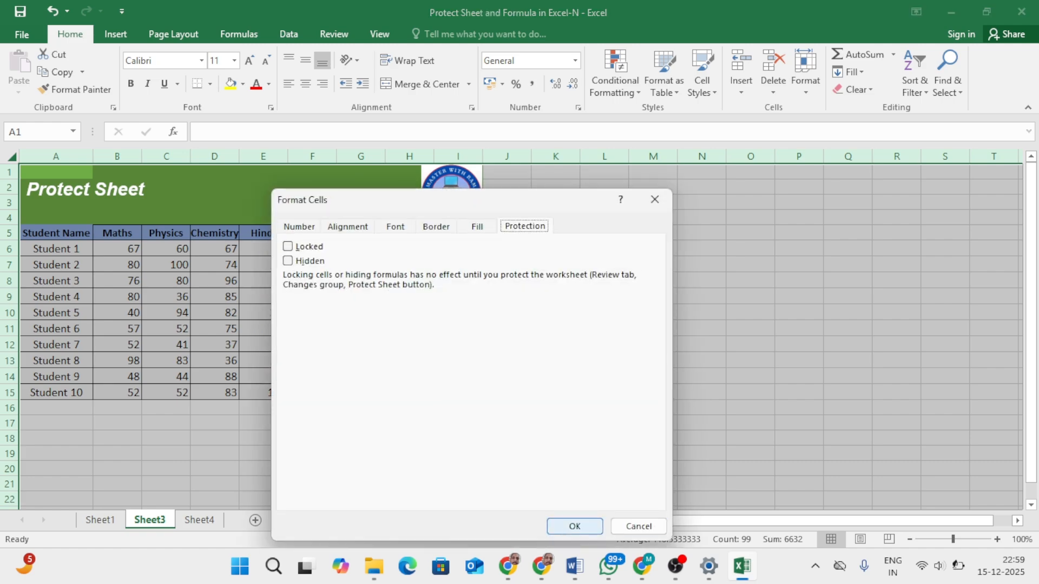
left_click(575, 526)
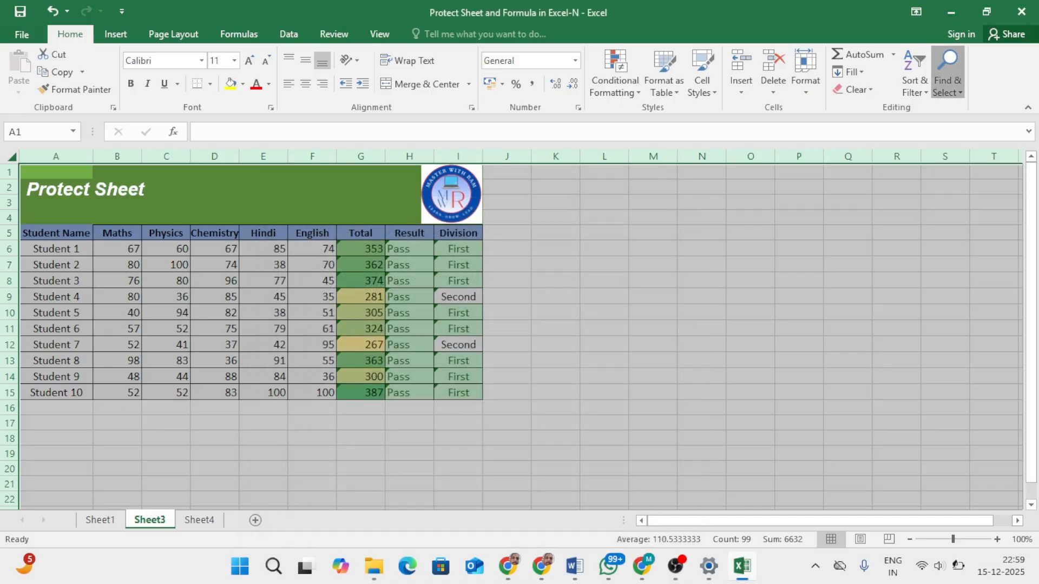
Step: Select every formula cell on Sheet3 using Go To Special with the Formulas option
left_click(948, 73)
left_click(953, 164)
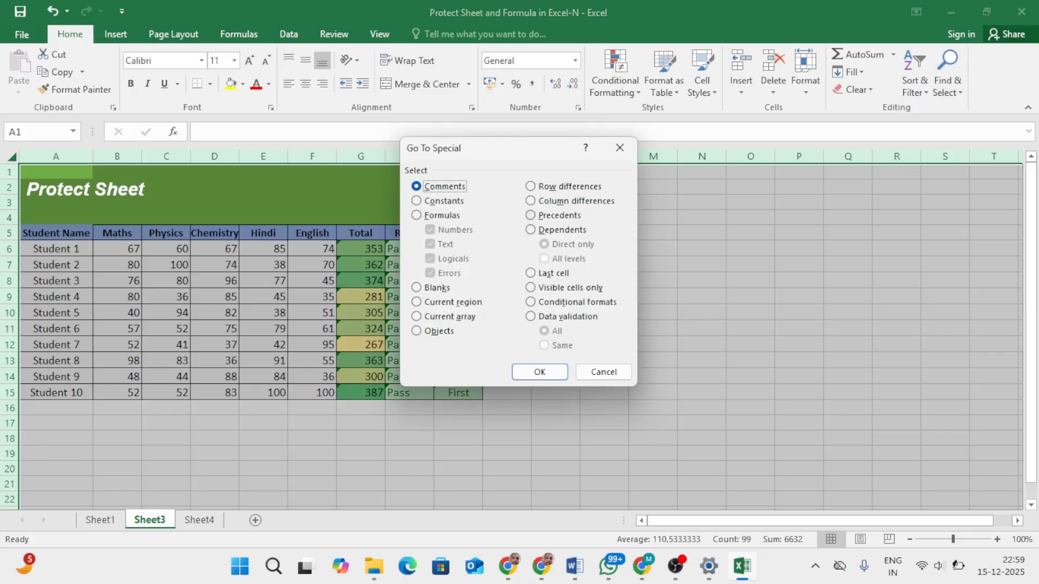
left_click(435, 215)
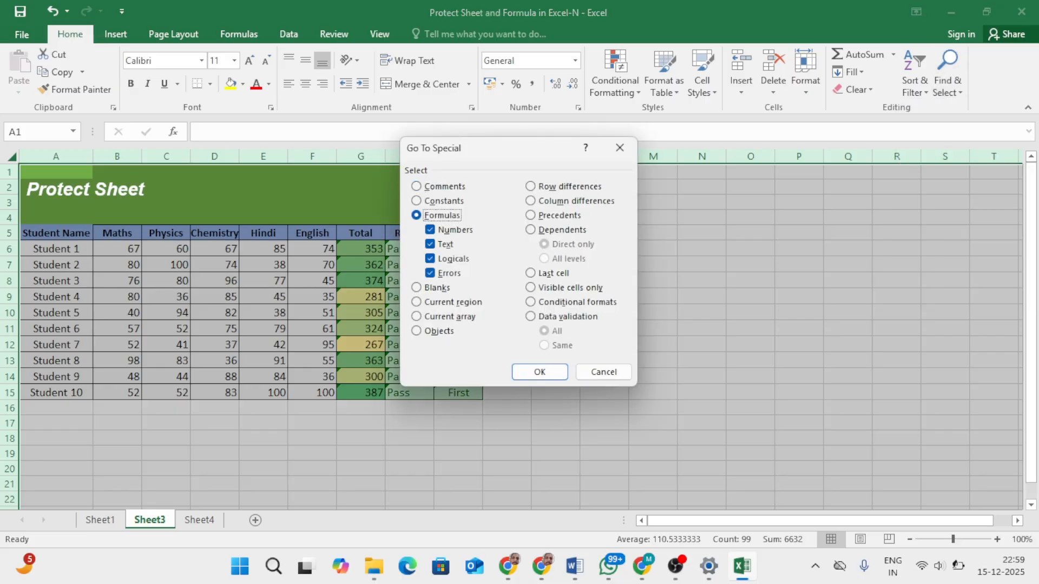
left_click(540, 372)
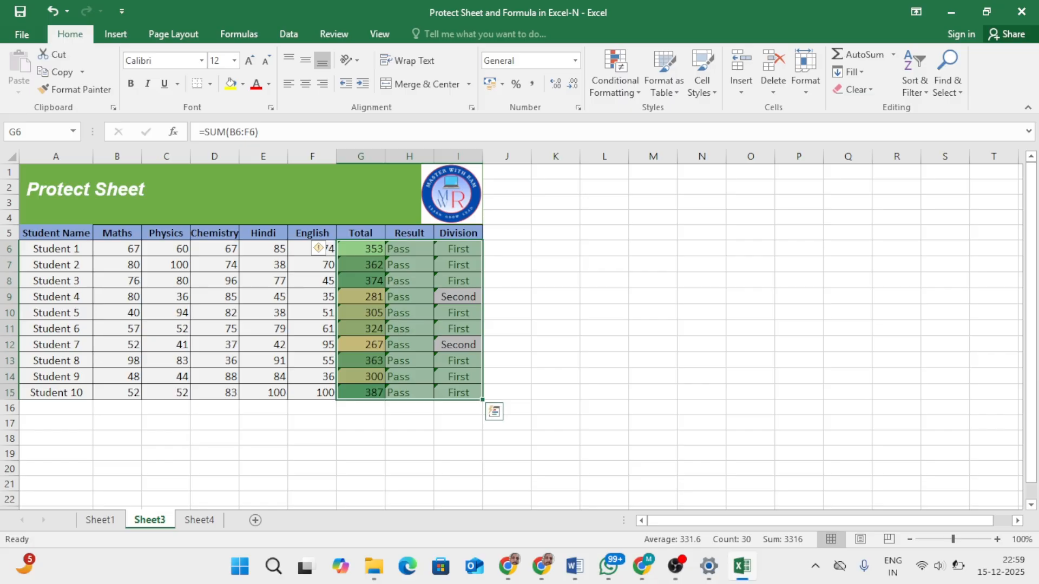
Step: Set the selected formula cells in the Total, Result and Division columns to Locked, leaving Hidden off
right_click(426, 221)
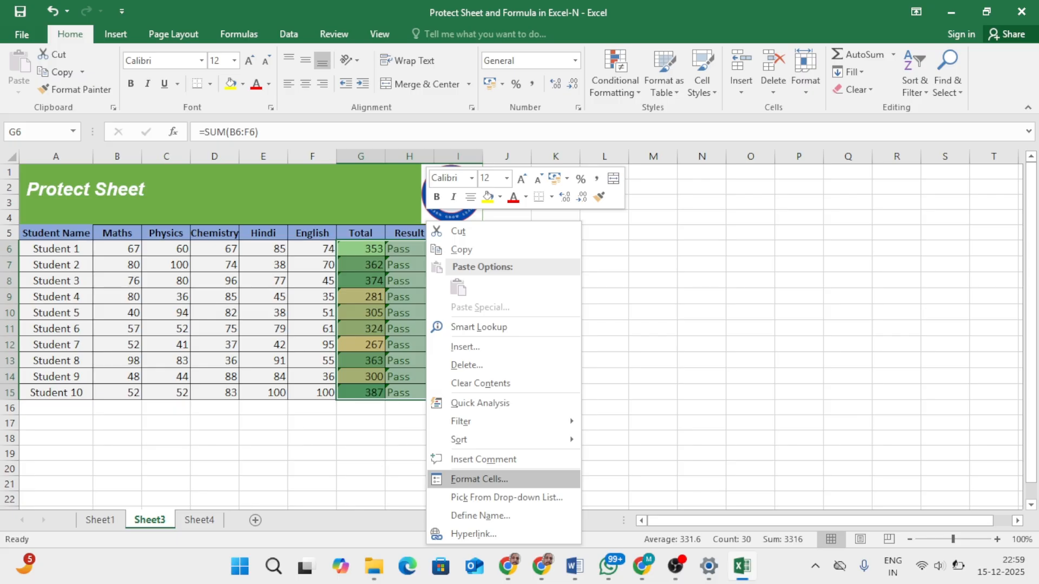
left_click(480, 478)
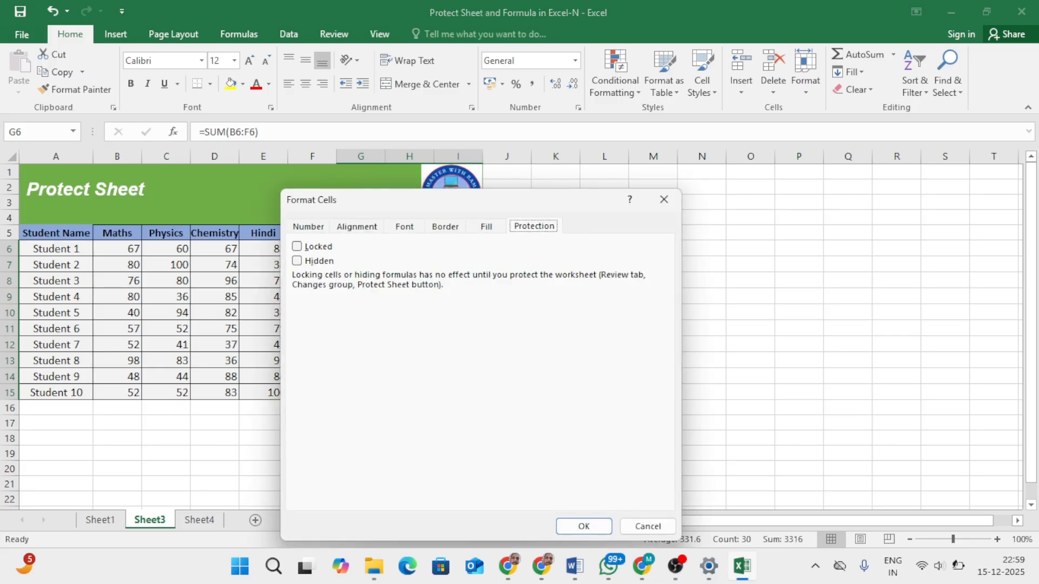
left_click(296, 246)
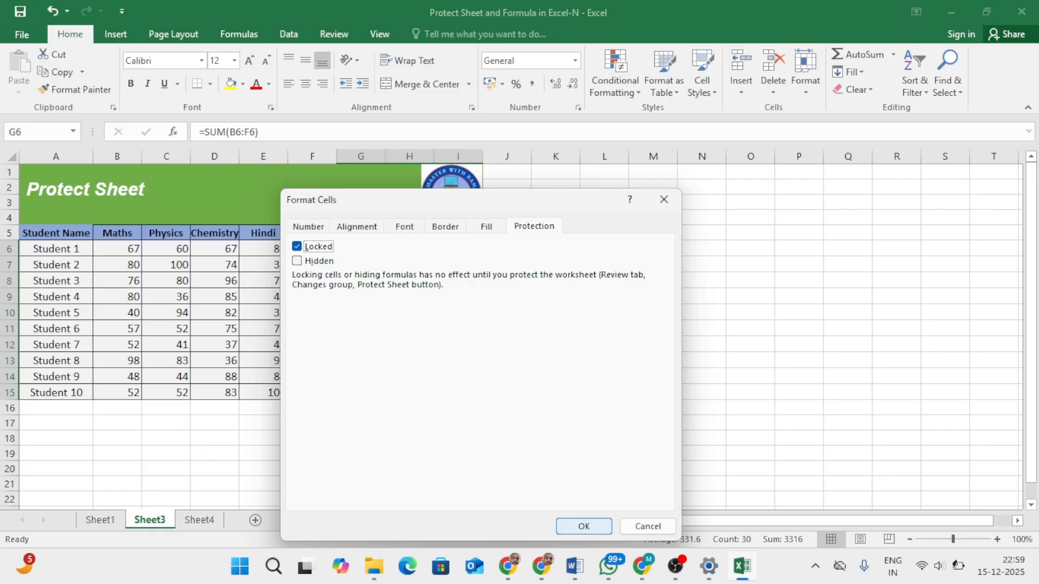
left_click(584, 526)
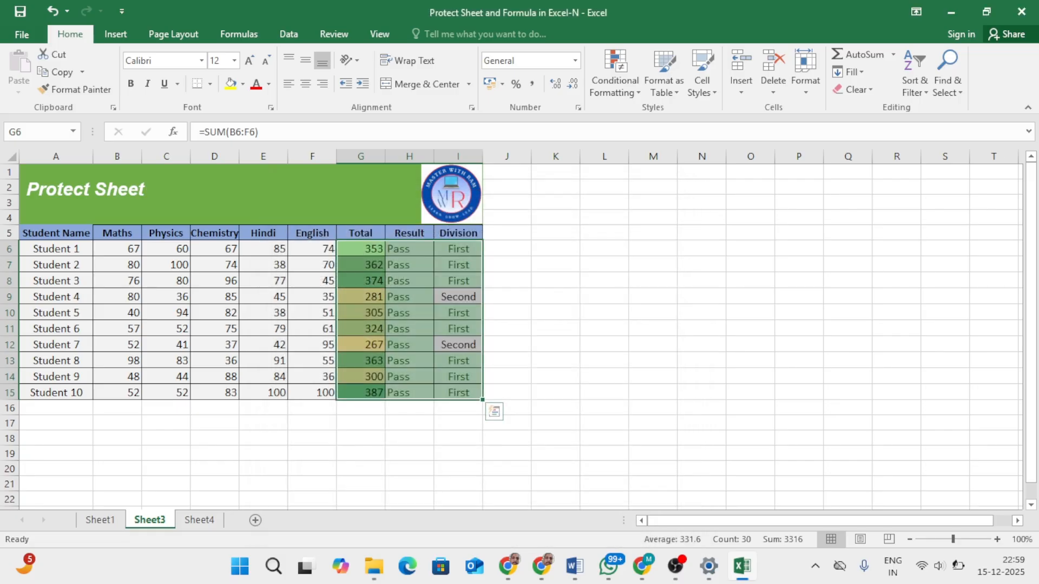
Step: Protect Sheet3 with the default user permissions, entering and confirming the sheet password
left_click(334, 33)
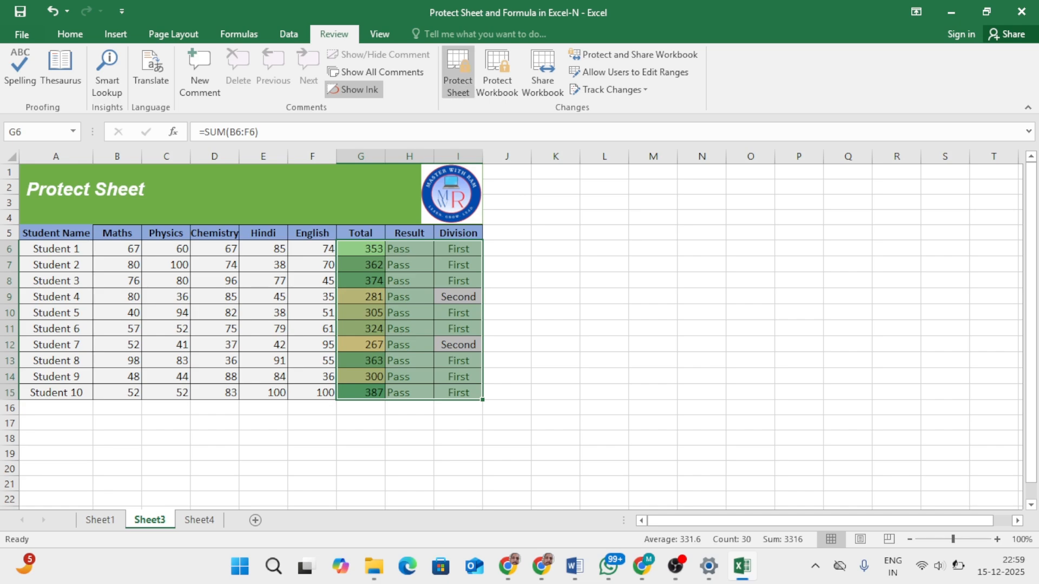
left_click(457, 73)
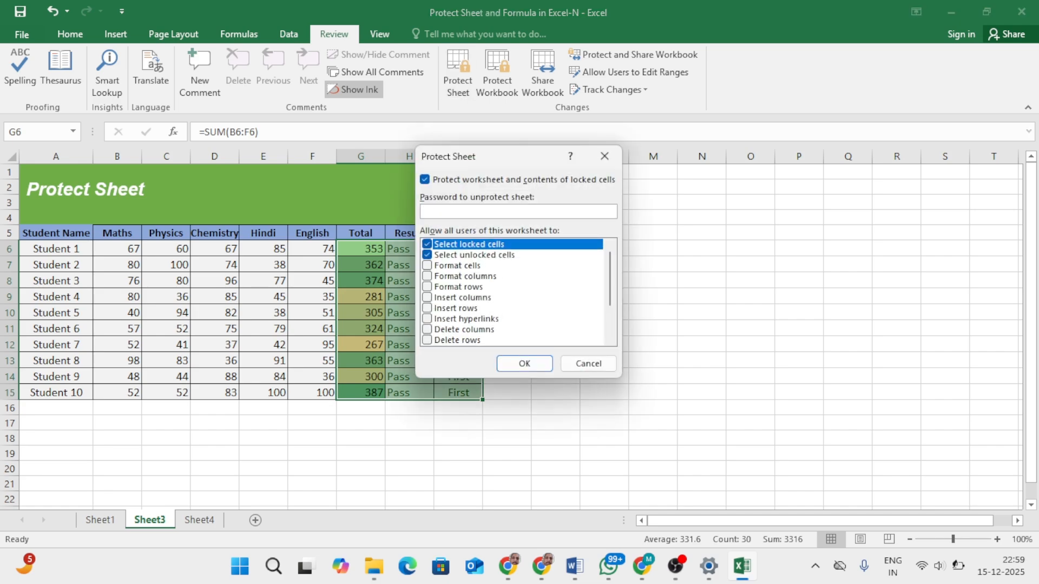
type("1234")
key("Return")
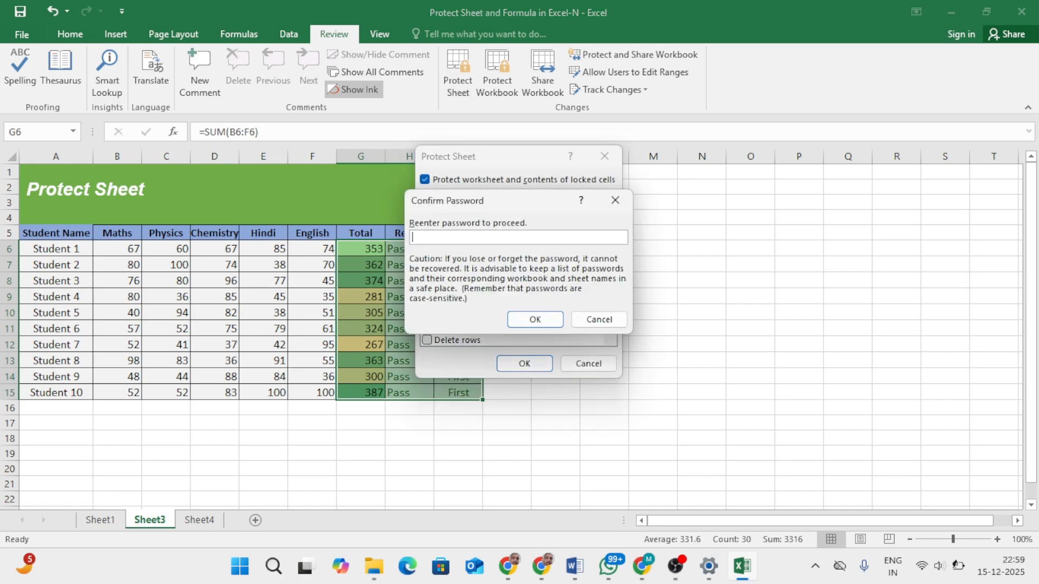
type("1234")
key("Return")
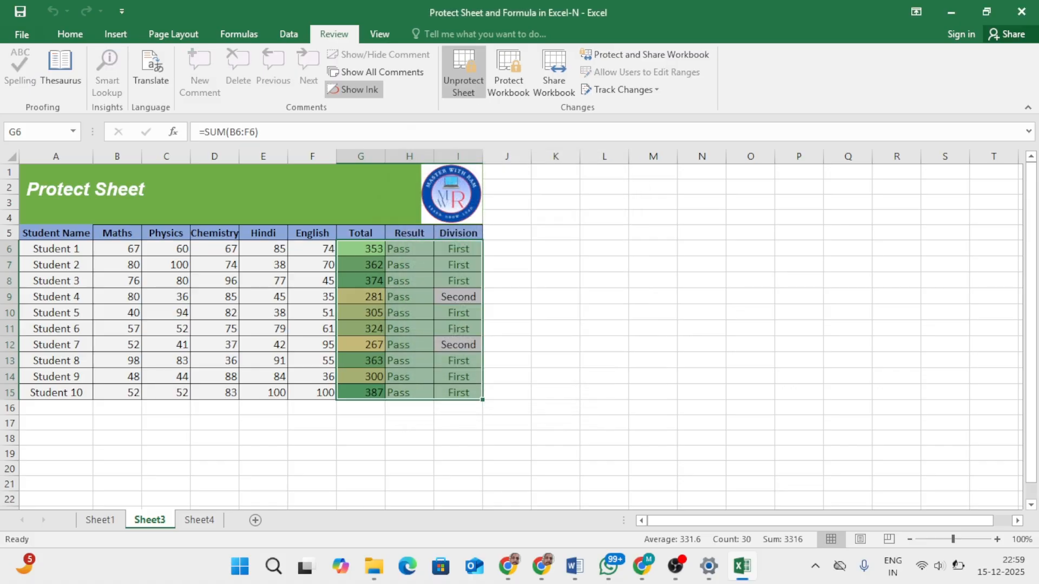
Step: Change Student 1's Hindi mark in E6 to 89
left_click(263, 249)
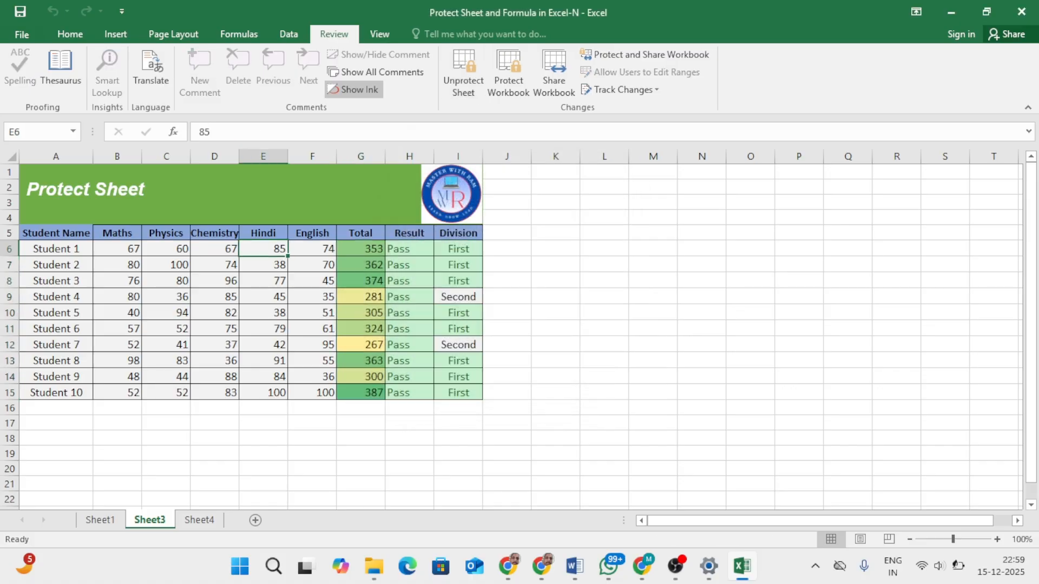
type("89")
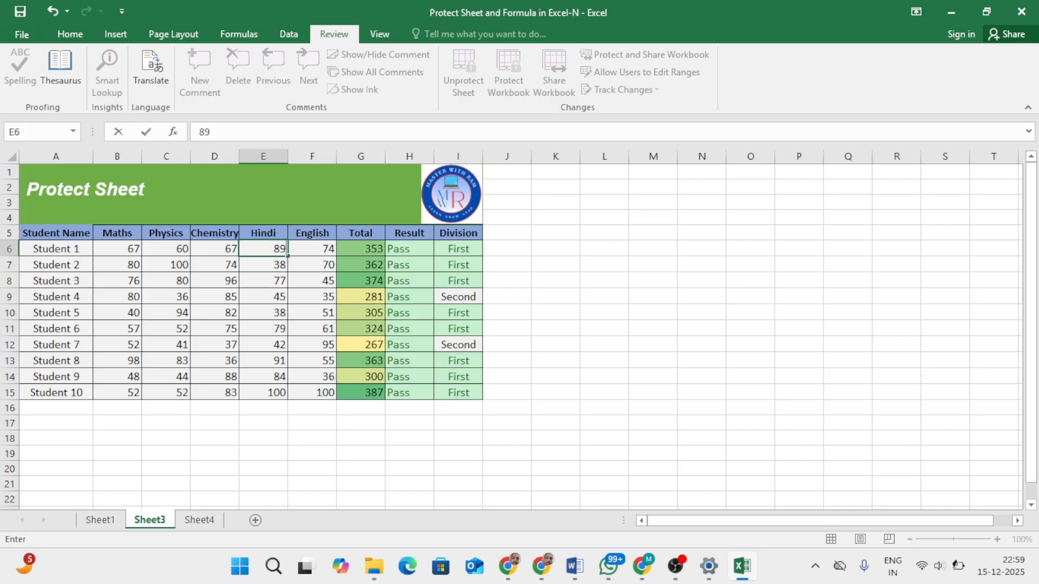
key("Return")
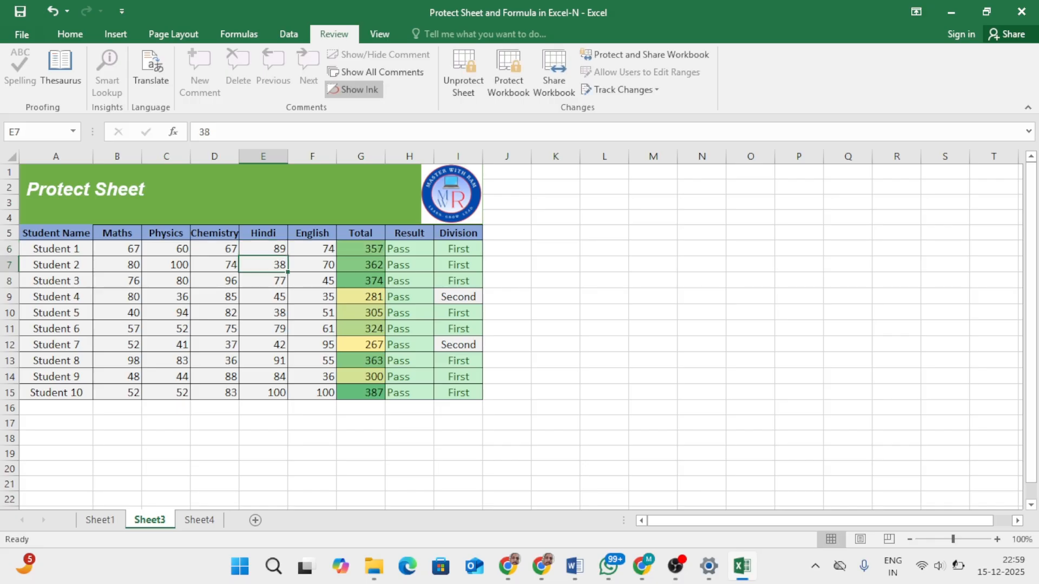
Step: Try to delete Student 1's Total formula in G6, and check the Result and Division formulas in the same row
left_click(361, 249)
key("Delete")
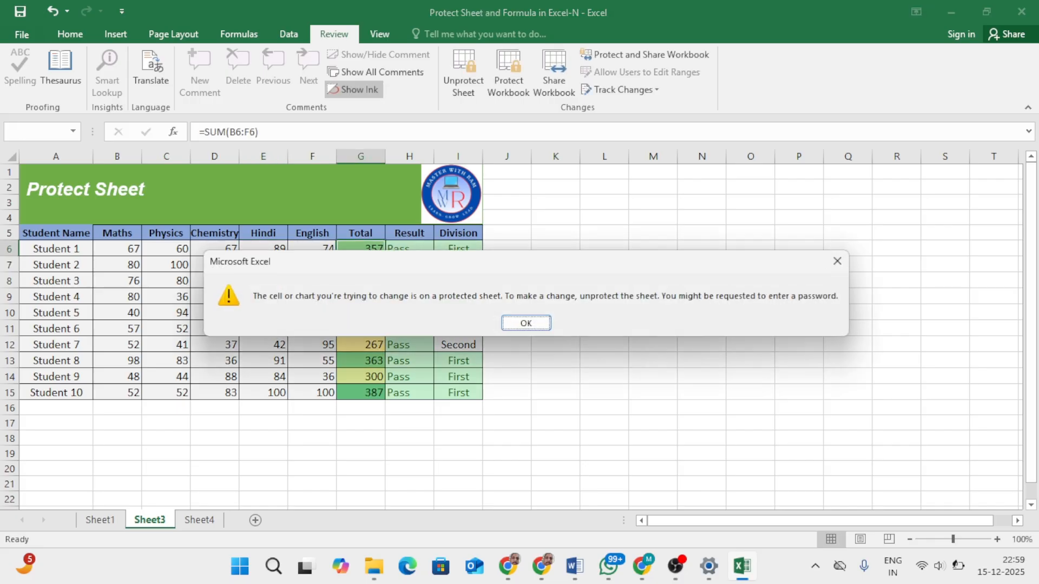
key("Return")
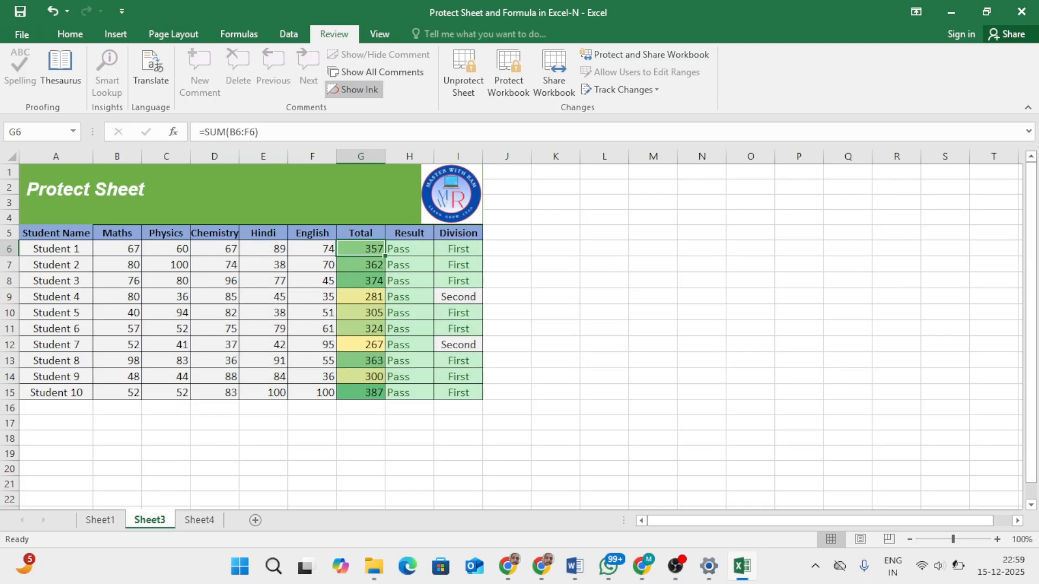
left_click(410, 249)
left_click(458, 249)
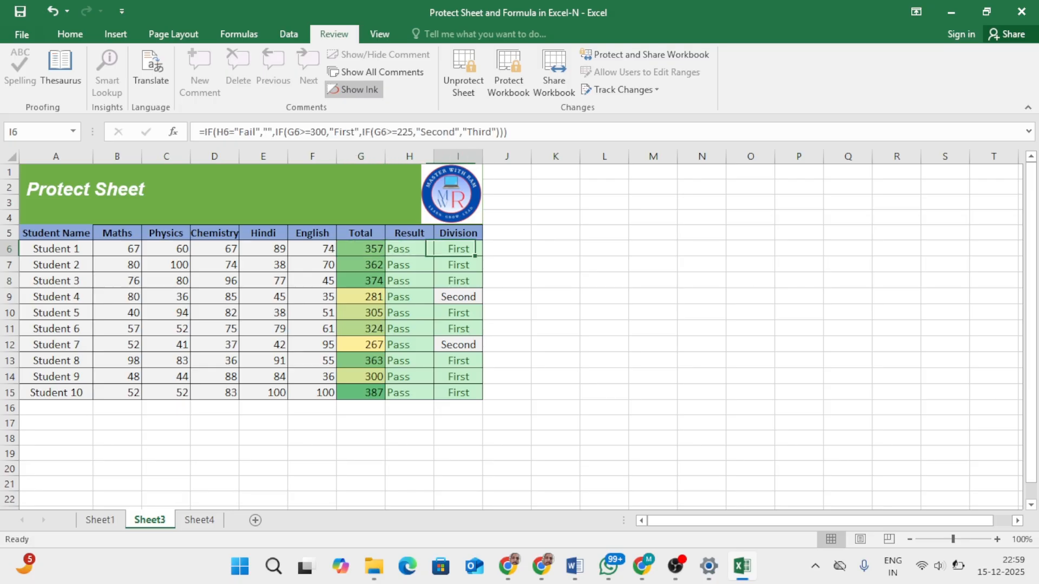
Step: Change the Division header in I5 to "div", and undo that change
left_click(459, 233)
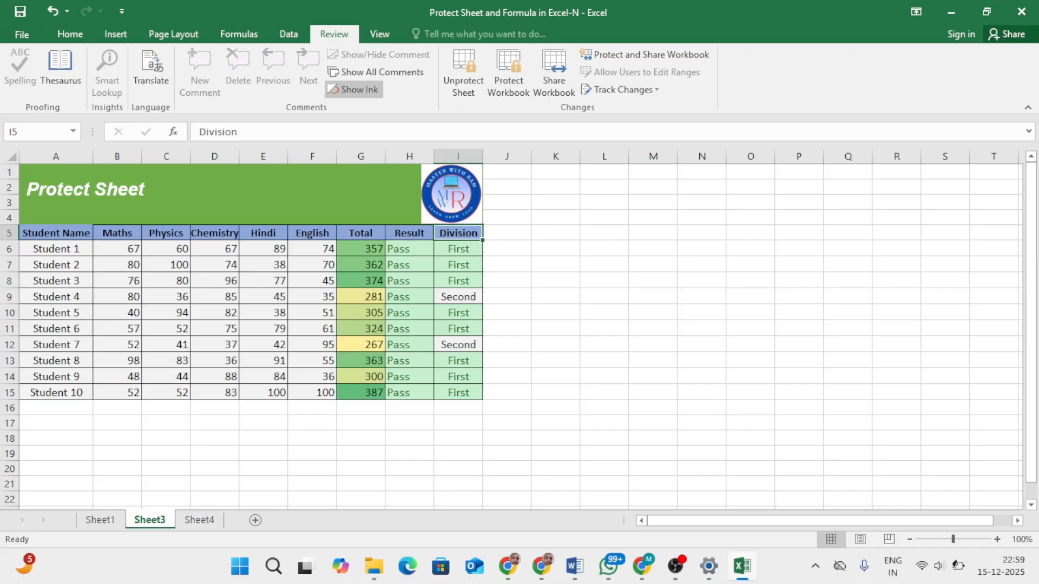
type("div")
key("Return")
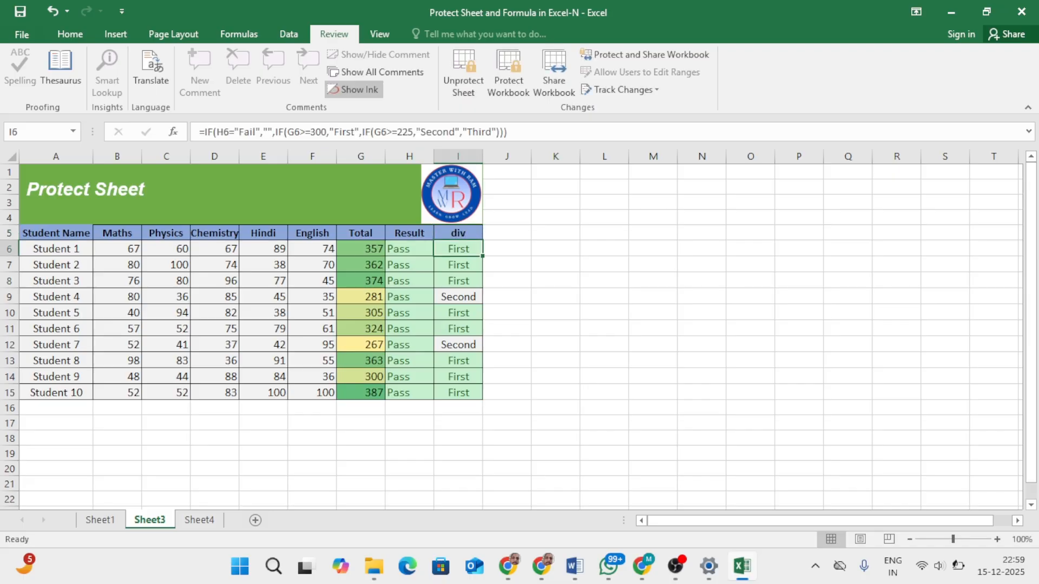
key("ctrl+z")
Step: Examine the contents and formulas of Student 1's row cell by cell, from the marks through the Division column
key("Left")
key("Left")
key("Left")
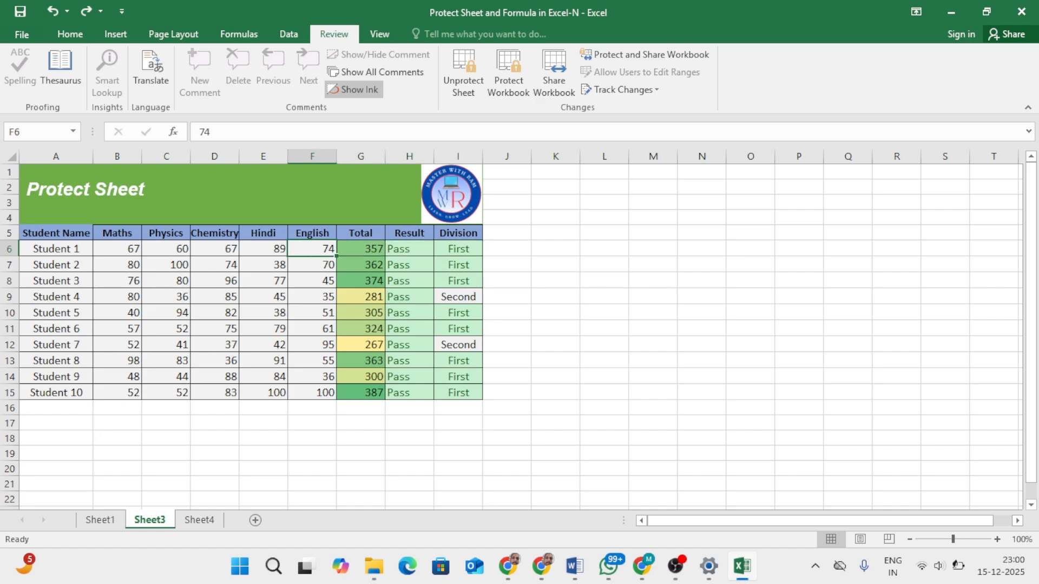
key("Right")
key("Right")
key("Right")
key("Right")
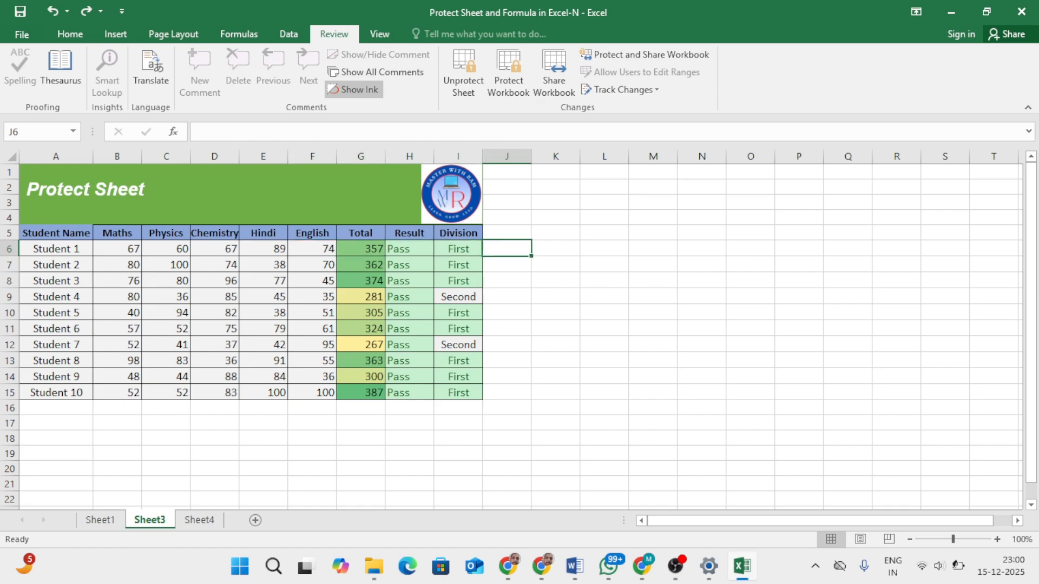
key("Left")
key("Left")
key("Left")
key("Left")
key("Left")
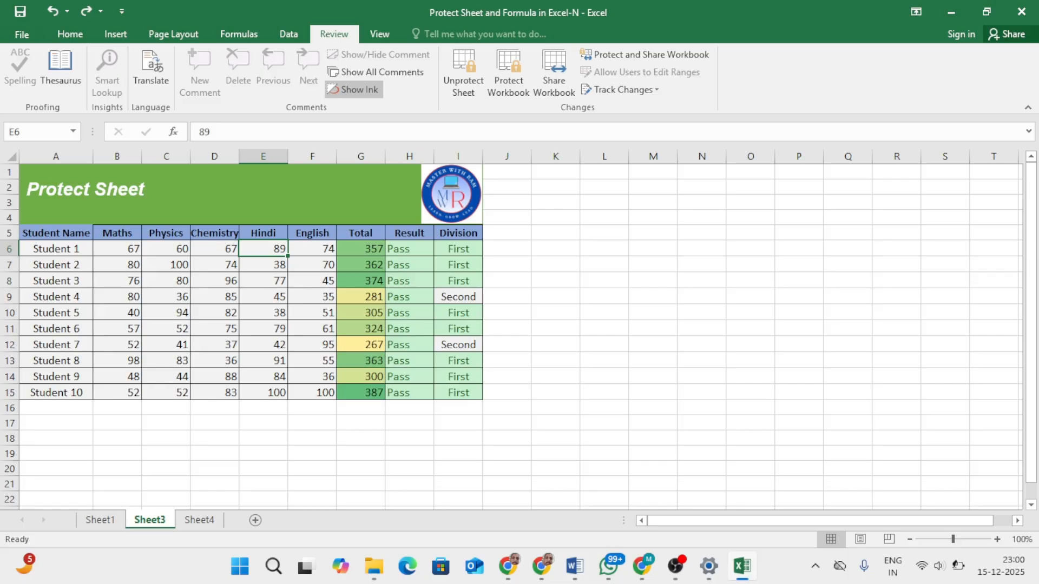
Step: Try 100 and 32 as Student 1's Hindi mark in E6 while the sheet is protected
type("100")
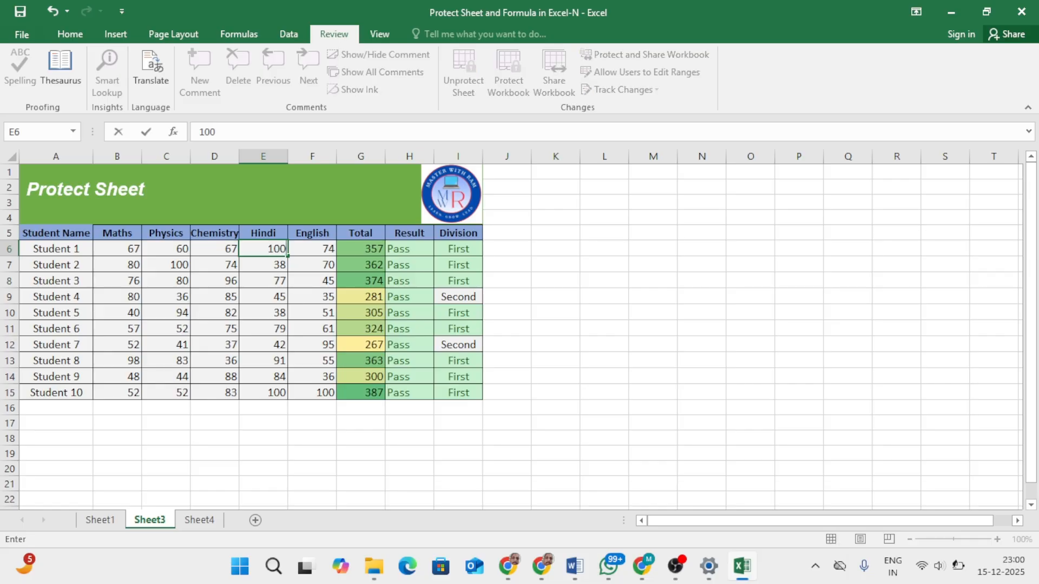
key("Return")
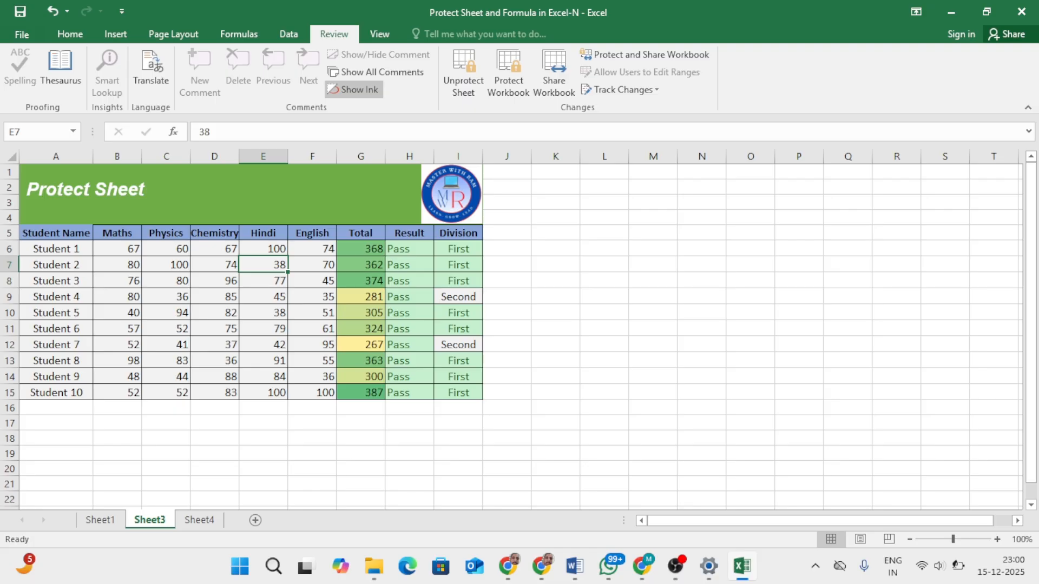
key("Up")
type("32")
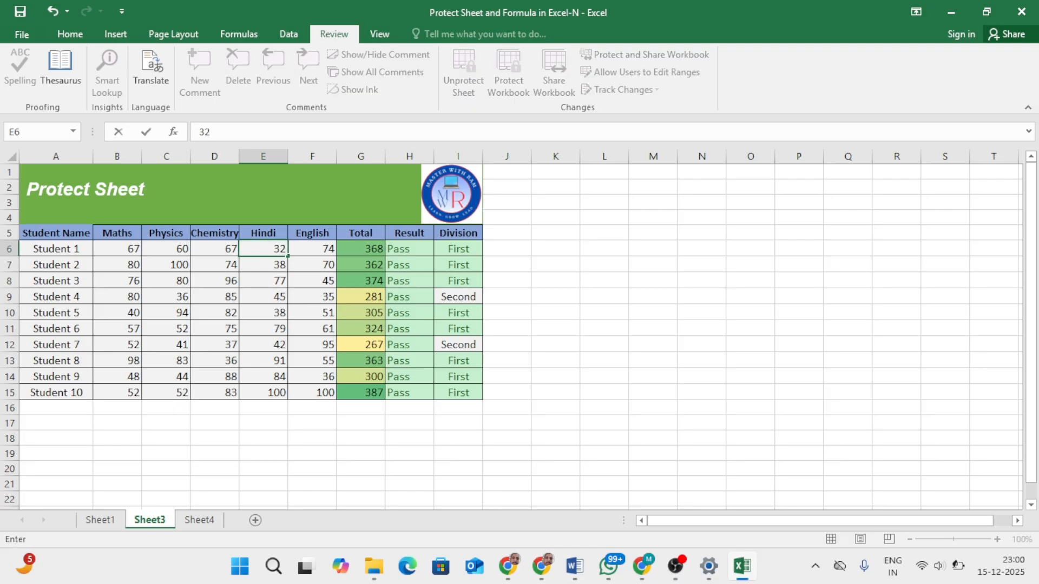
key("Tab")
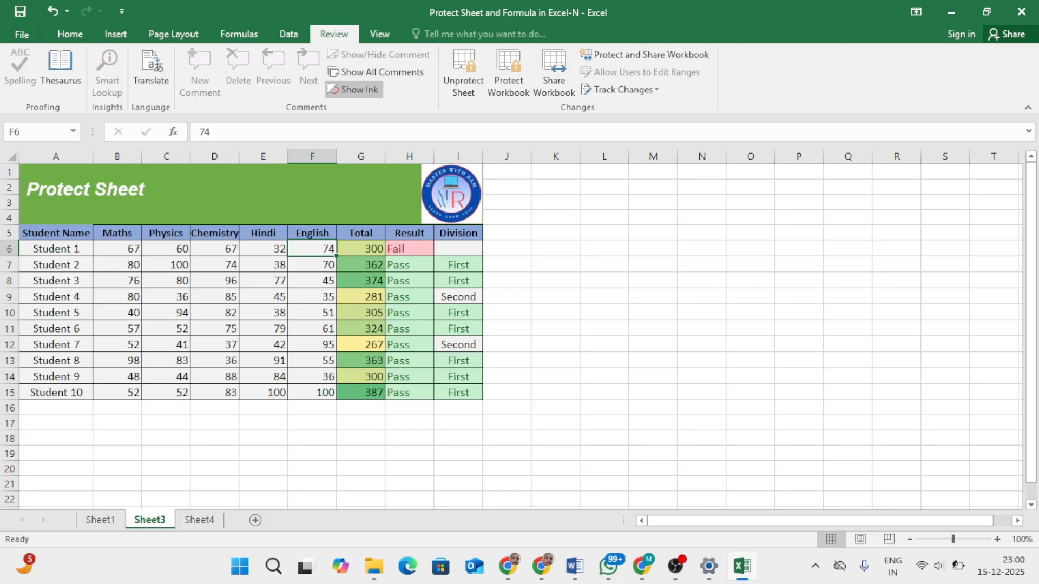
Step: Set Student 1's Hindi mark in E6 to 89
key("Left")
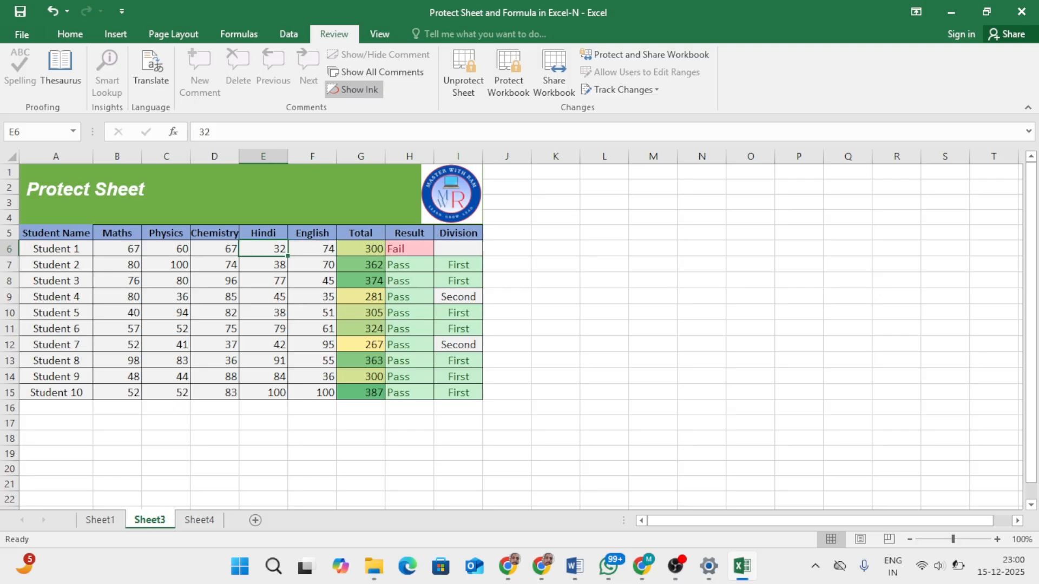
type("89")
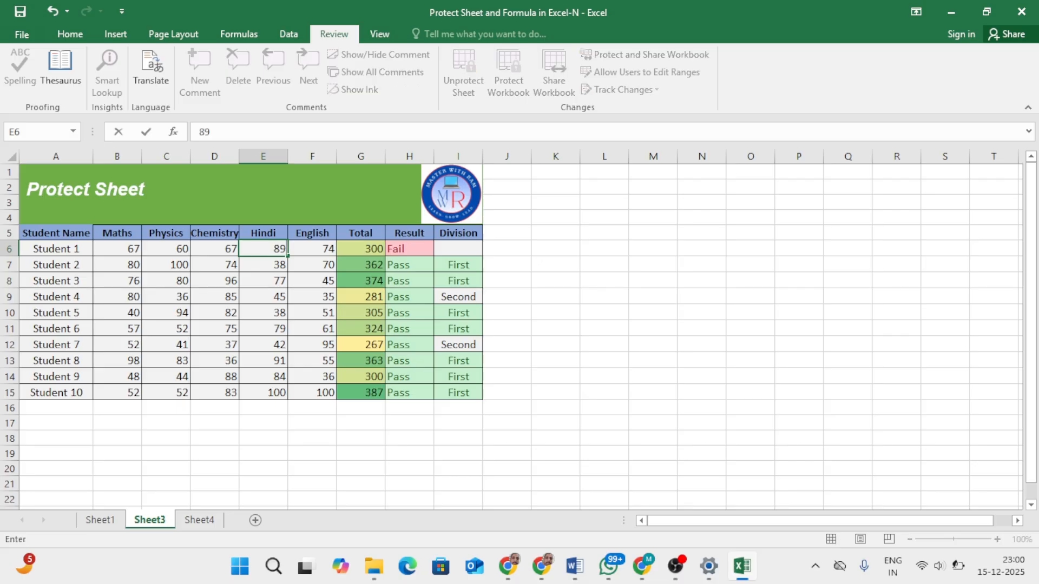
key("Return")
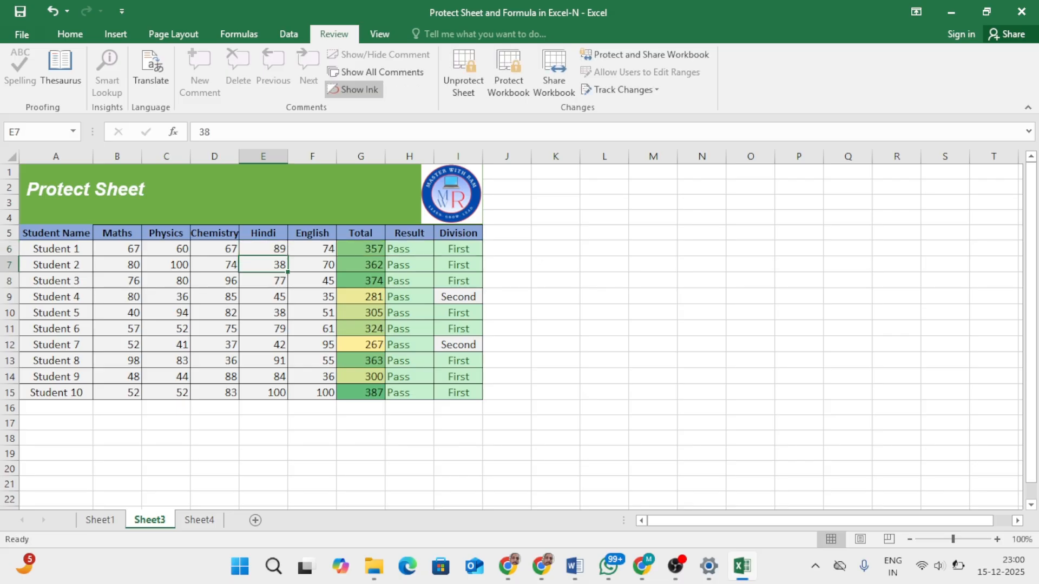
Step: Check the formula in Student 1's Total cell G6, and unprotect Sheet3 by entering the sheet password
left_click(361, 249)
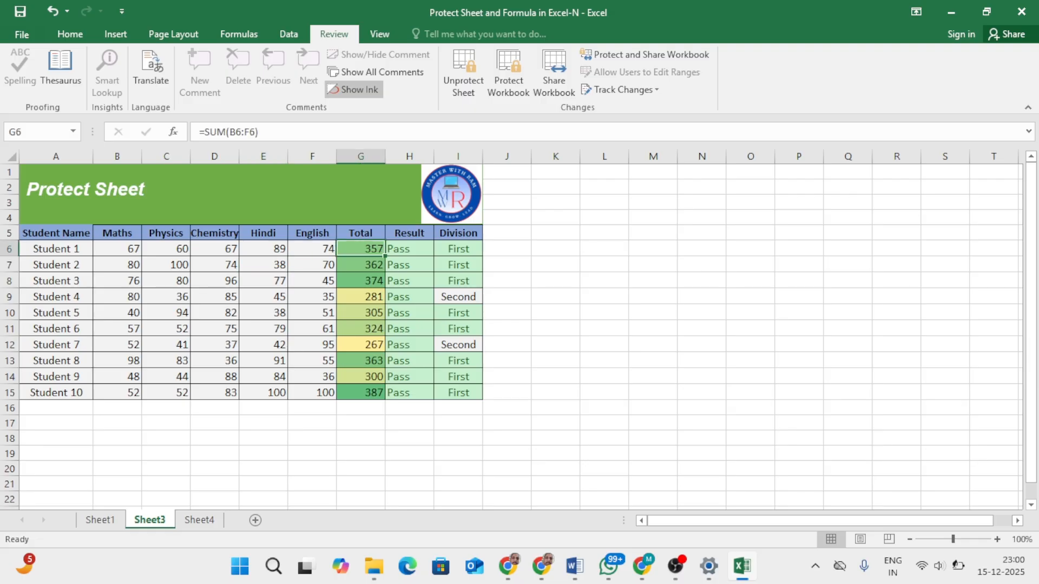
left_click(463, 73)
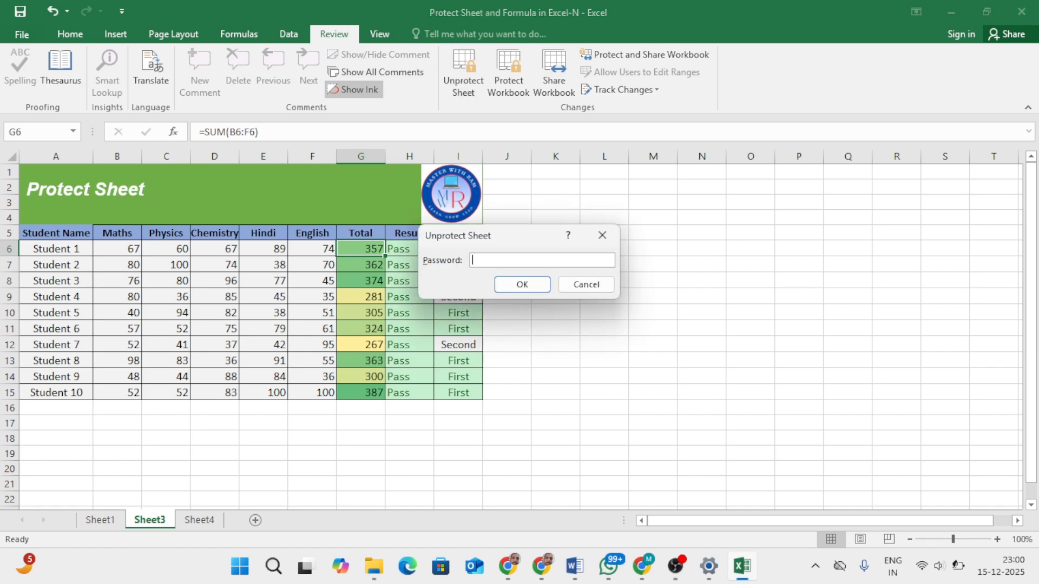
type("12345")
key("Return")
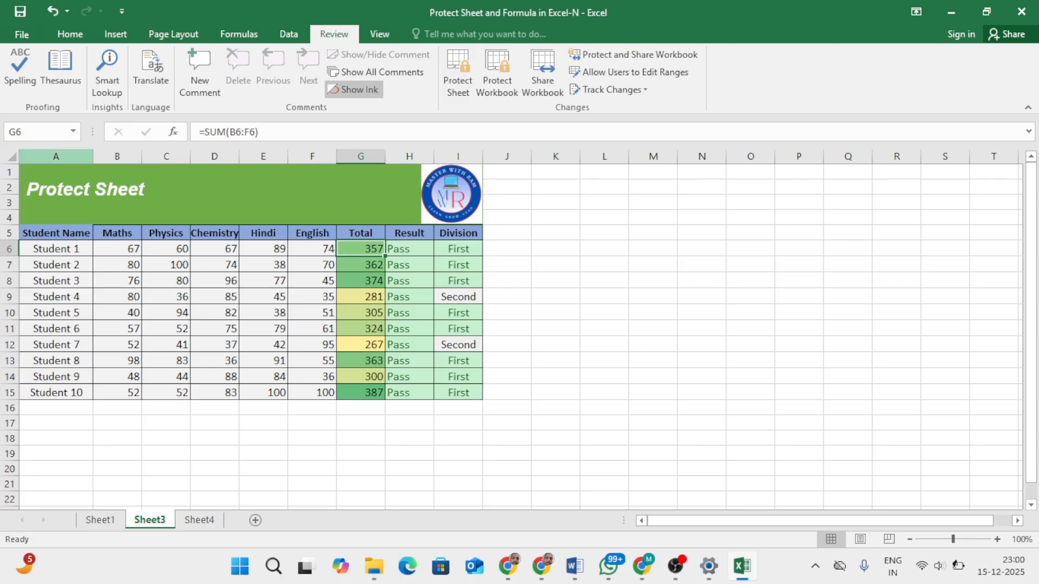
Step: Select the whole sheet, narrow the selection to formula cells with Go To Special, and check the Result formula in H9
left_click(11, 157)
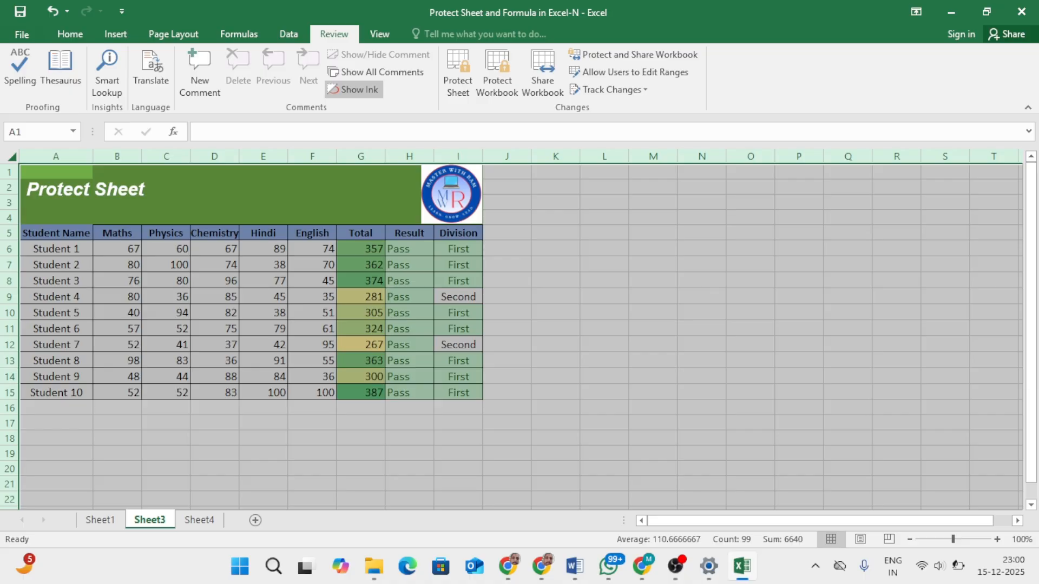
left_click(70, 34)
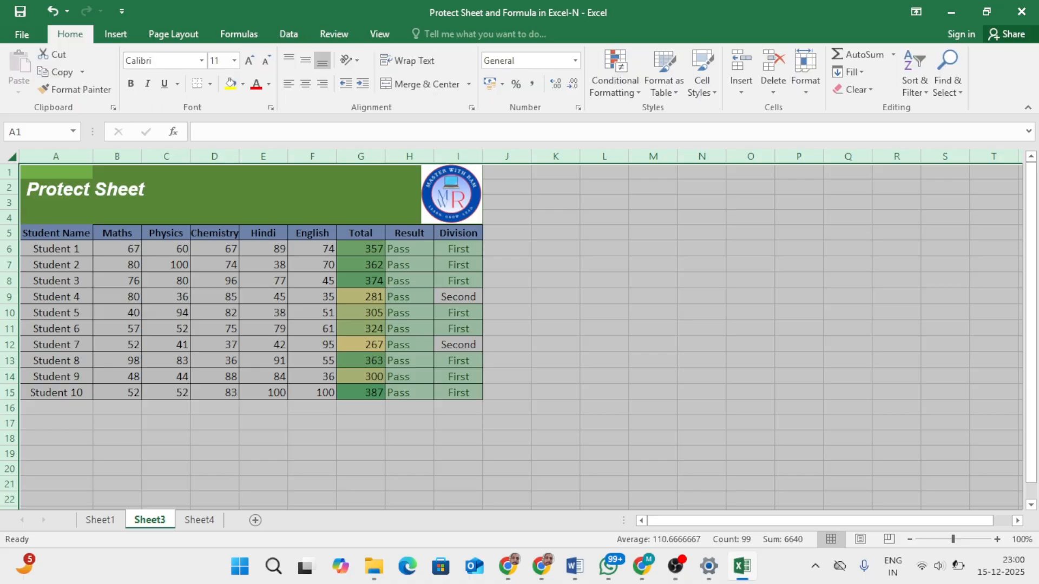
left_click(947, 81)
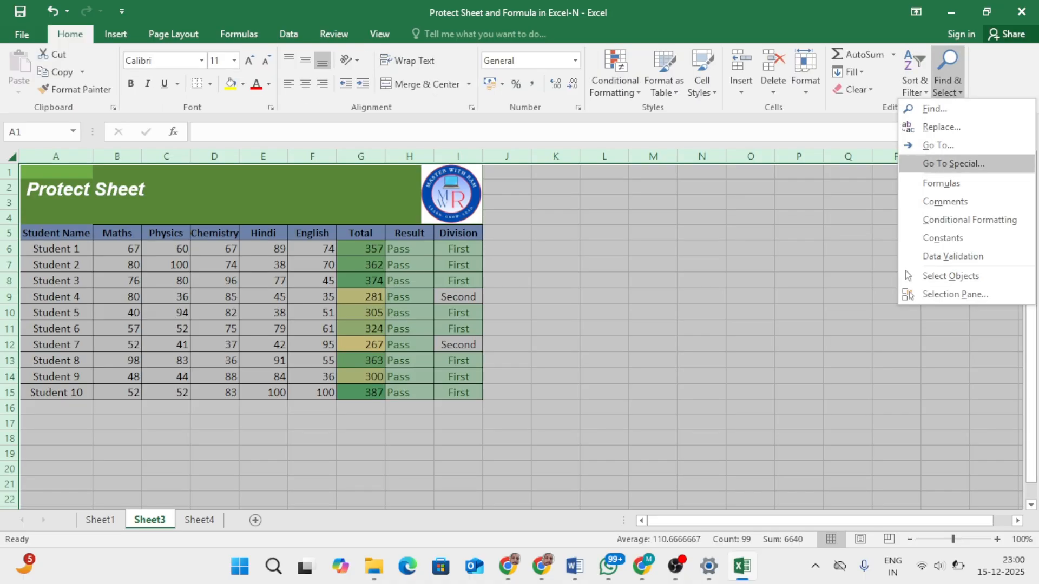
left_click(953, 164)
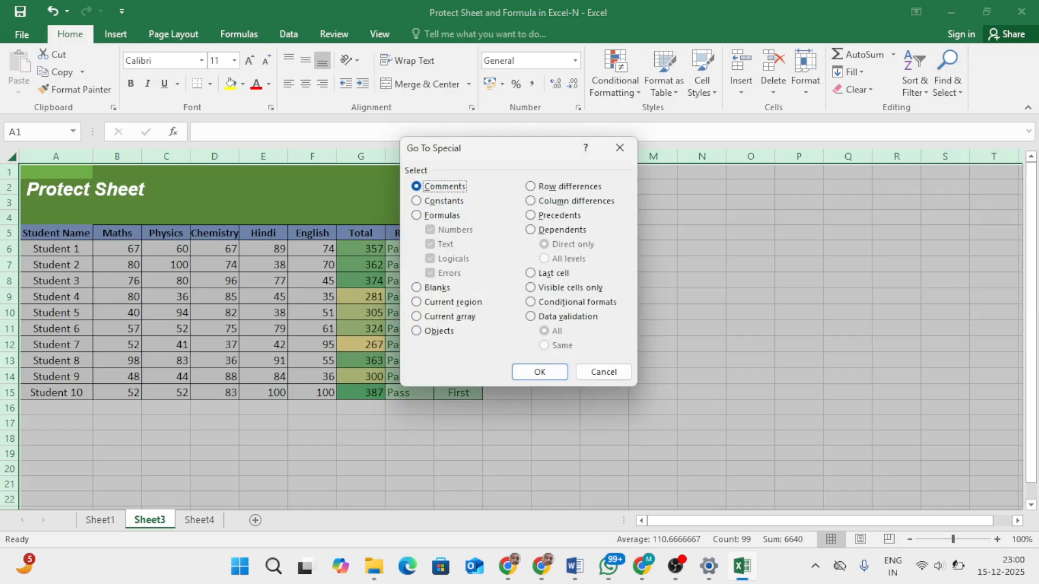
left_click(416, 215)
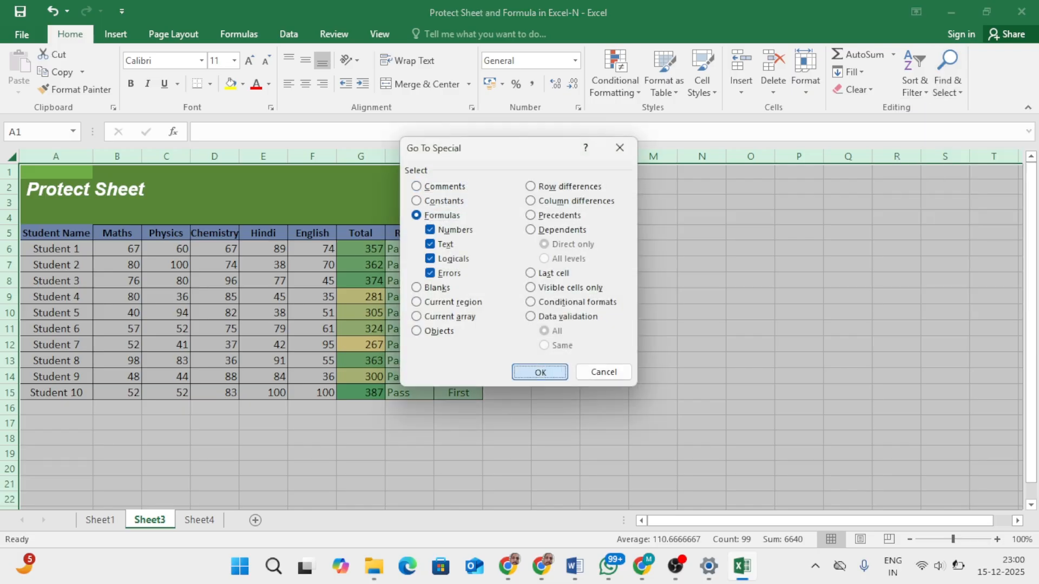
left_click(540, 372)
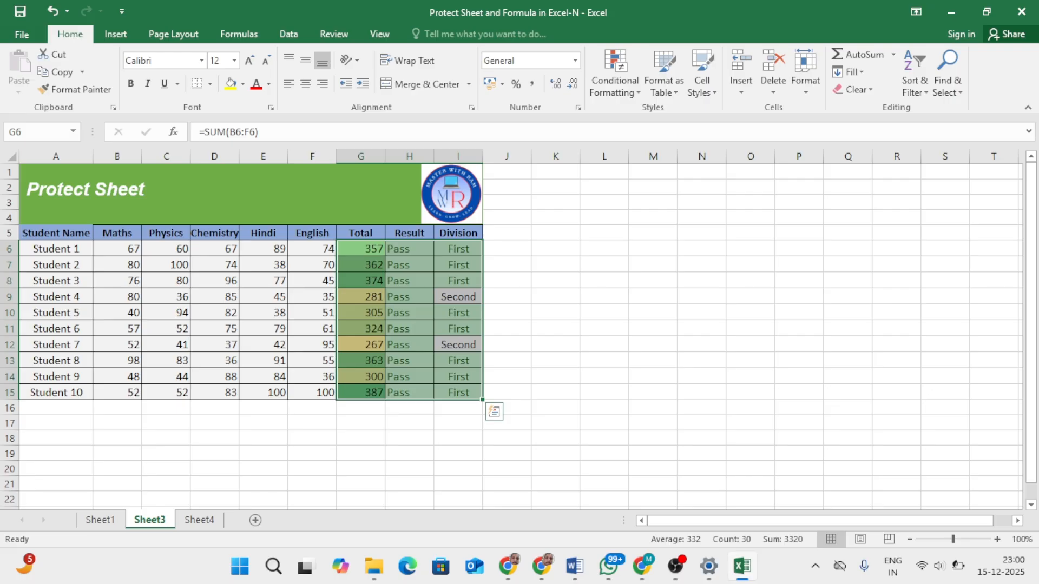
left_click(409, 298)
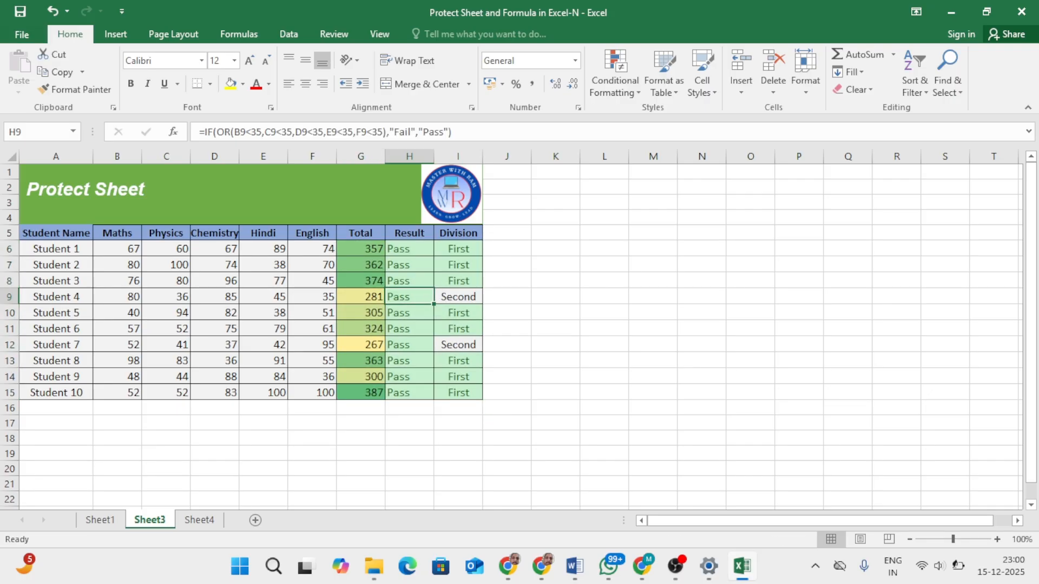
Step: Select all formula cells with Go To Special and set their cell protection to Hidden as well as Locked
left_click(947, 73)
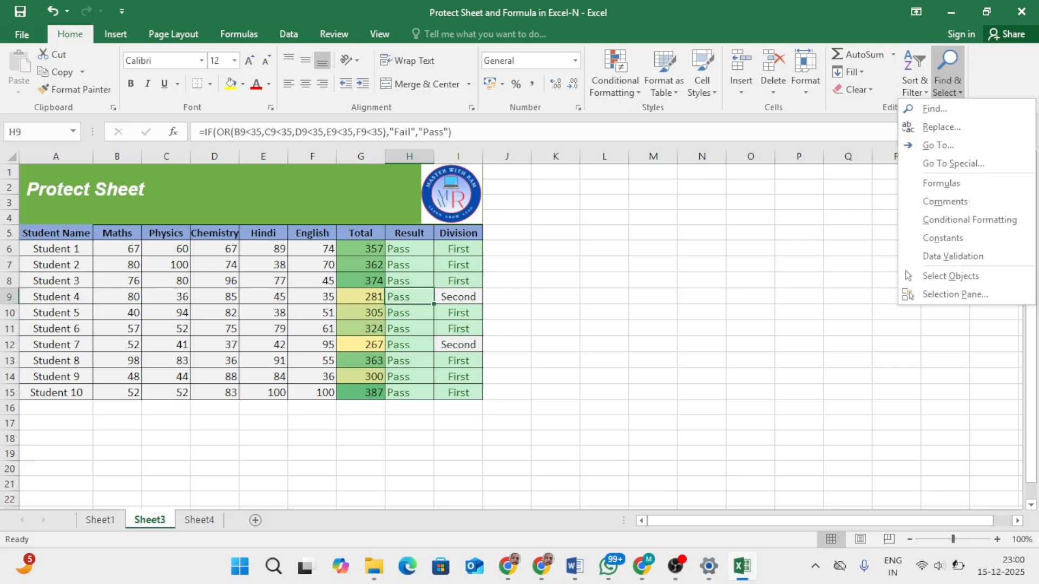
left_click(955, 163)
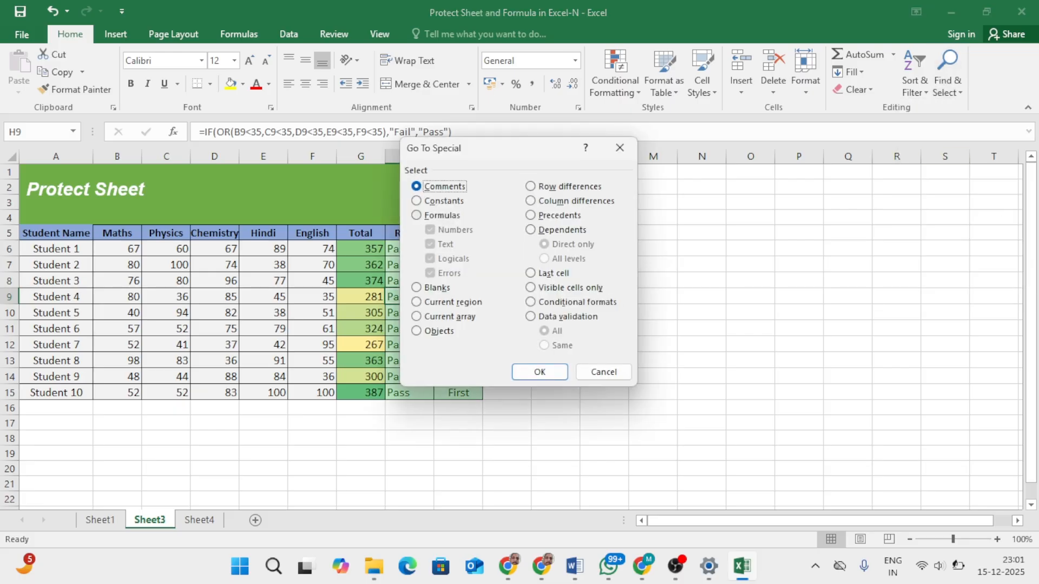
key("alt+f")
key("Return")
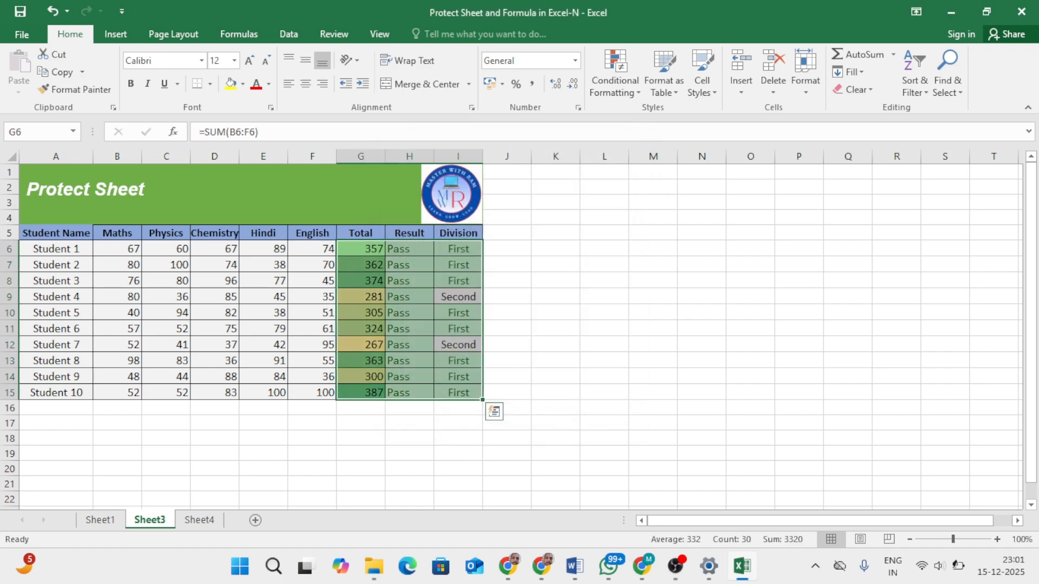
right_click(437, 366)
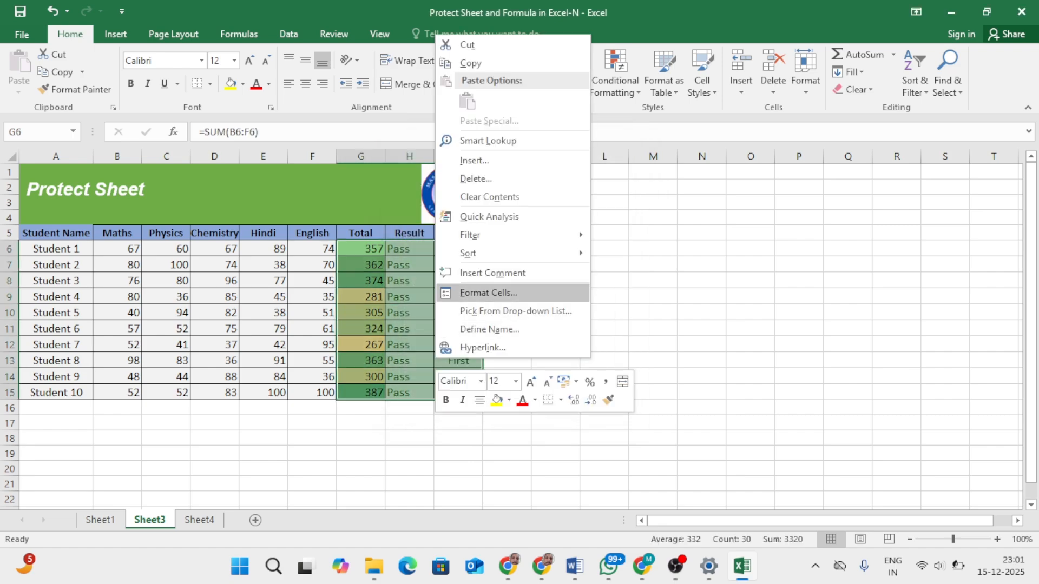
left_click(488, 292)
left_click(294, 180)
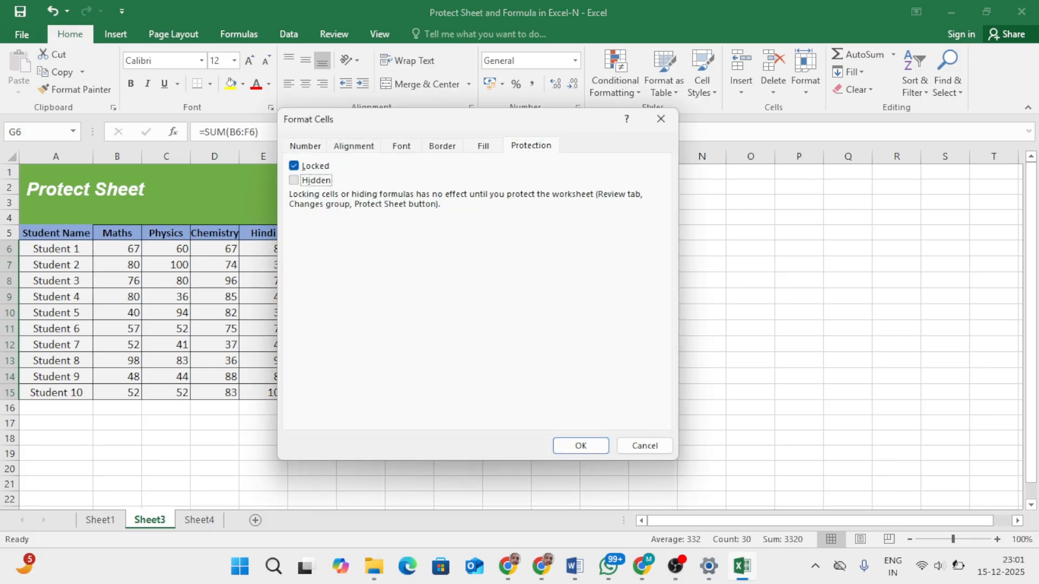
left_click(581, 446)
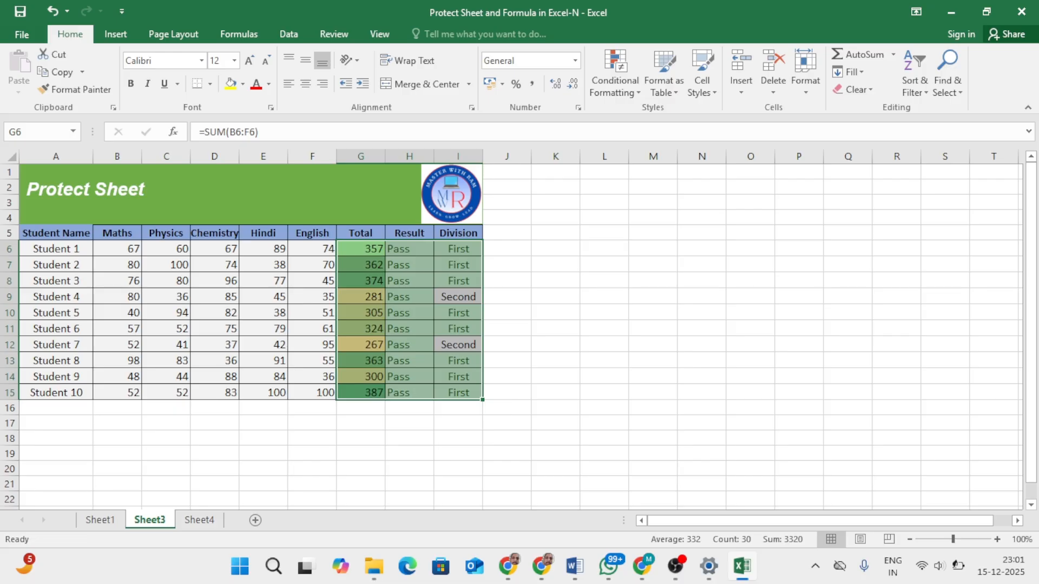
Step: Protect Sheet3 with a password, keeping the selection of locked and unlocked cells allowed, and confirm the password
left_click(333, 33)
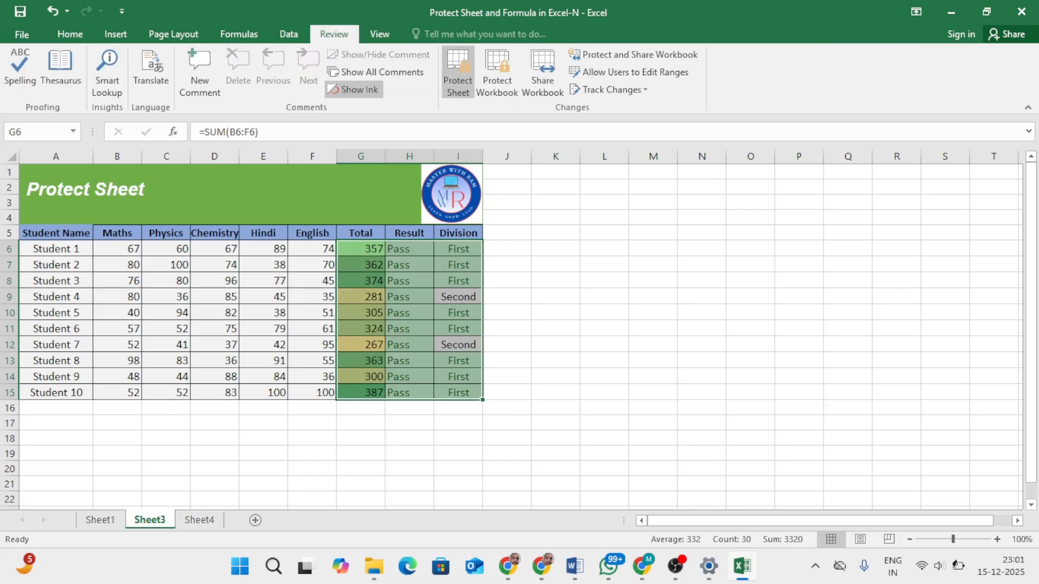
left_click(458, 73)
type("1234")
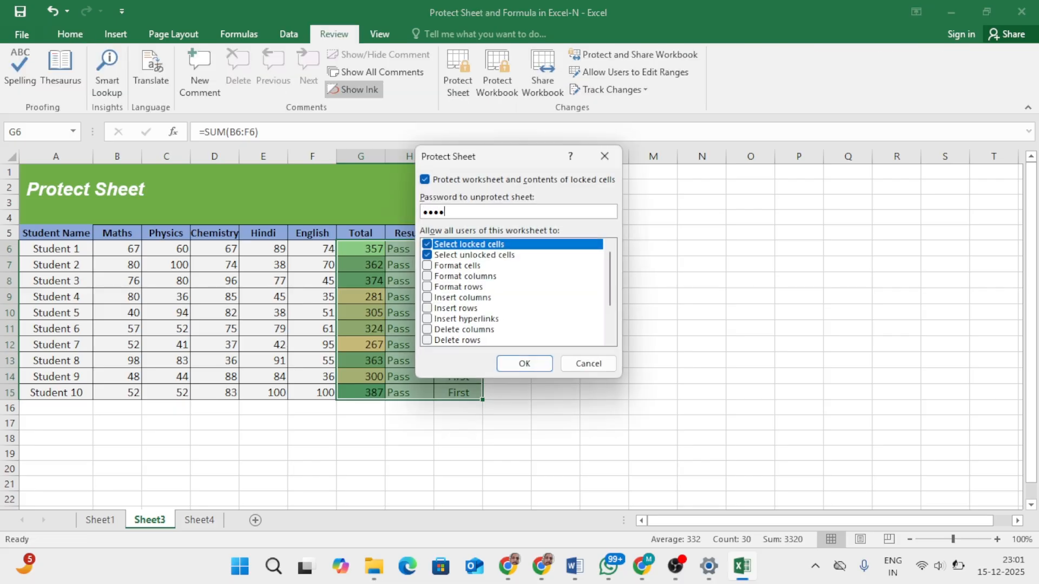
key("Return")
type("1234")
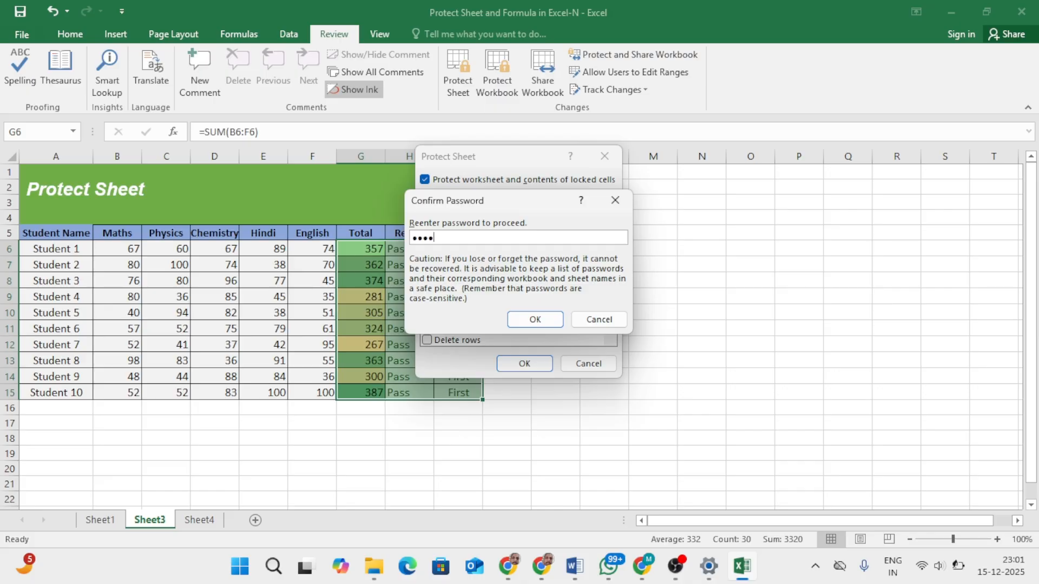
key("Return")
Step: Set Student 2's Hindi mark in E7 to 58
key("Down")
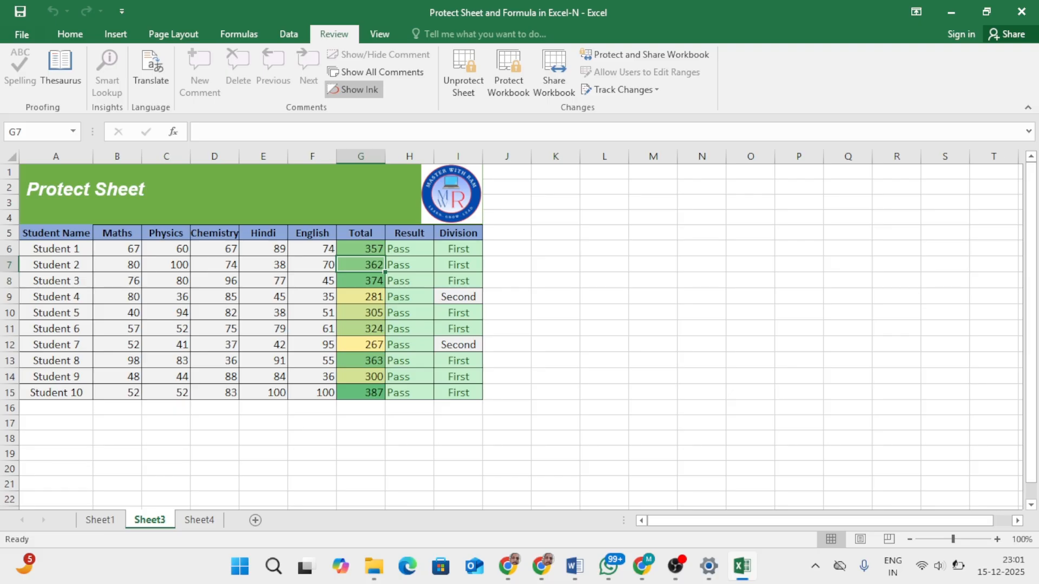
key("Left")
key("Left")
type("58")
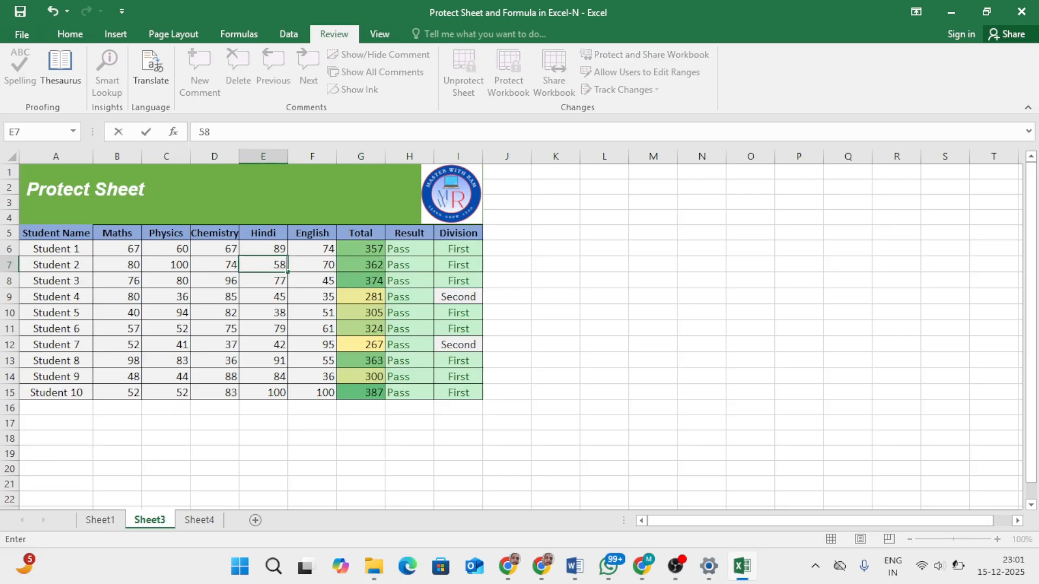
key("Return")
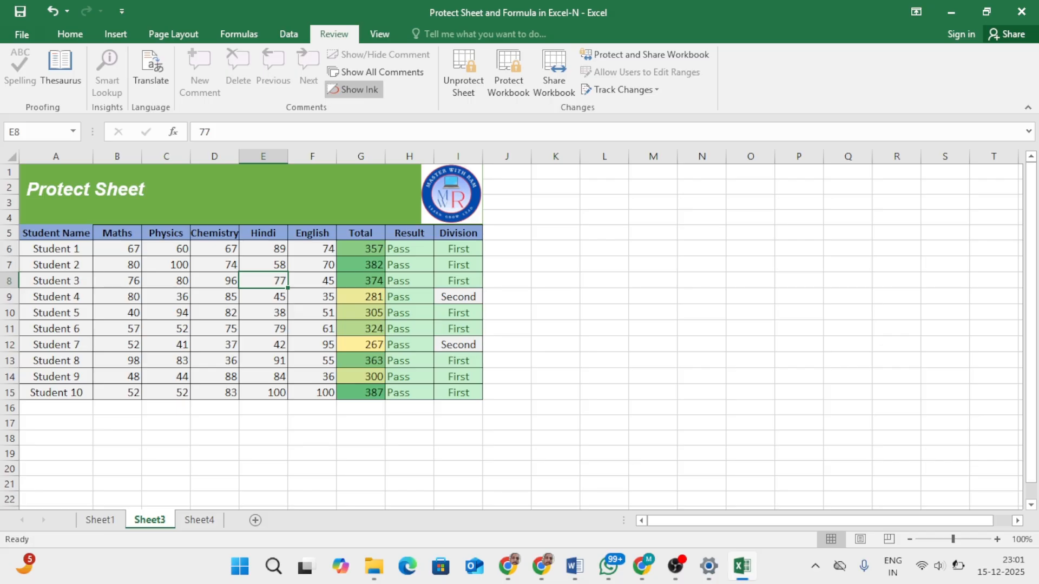
Step: Set Student 2's Hindi mark in E7 to 32
key("Up")
type("32")
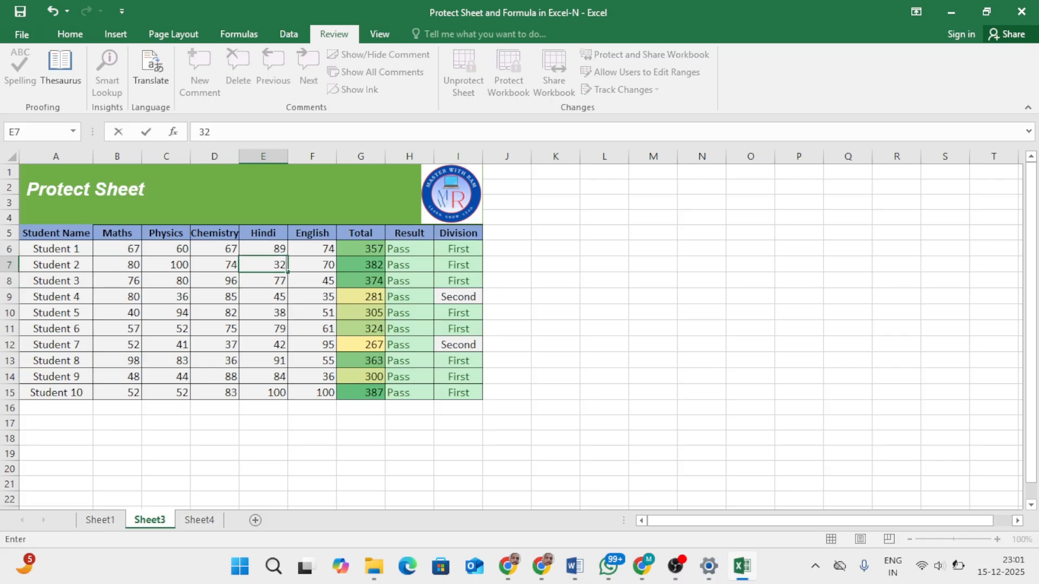
key("Tab")
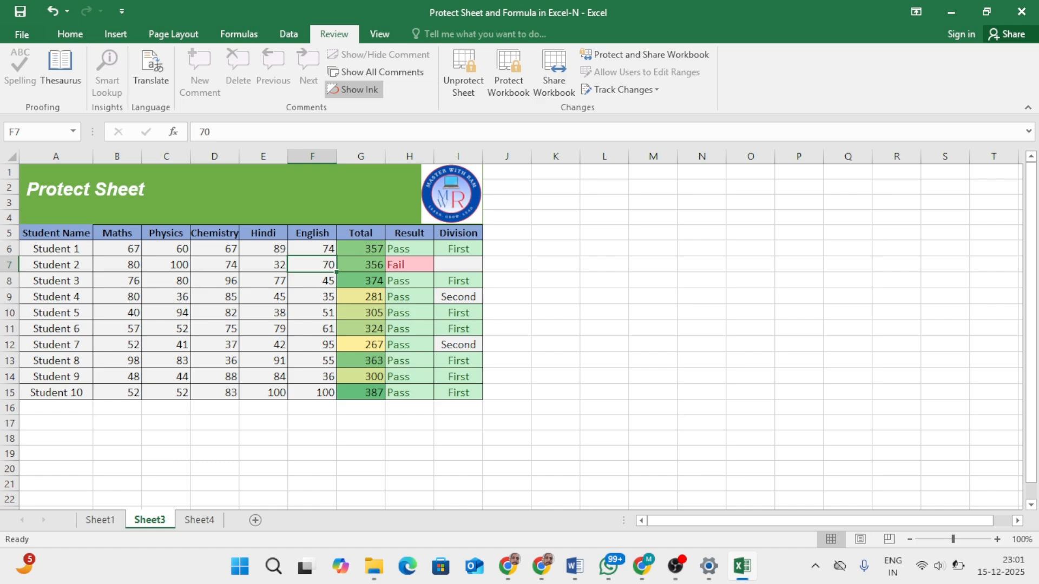
Step: Check whether the Total, Result and Division cells in Student 2's row show their formulas, and return to the Hindi mark in E7
key("Right")
key("Right")
key("Right")
key("Right")
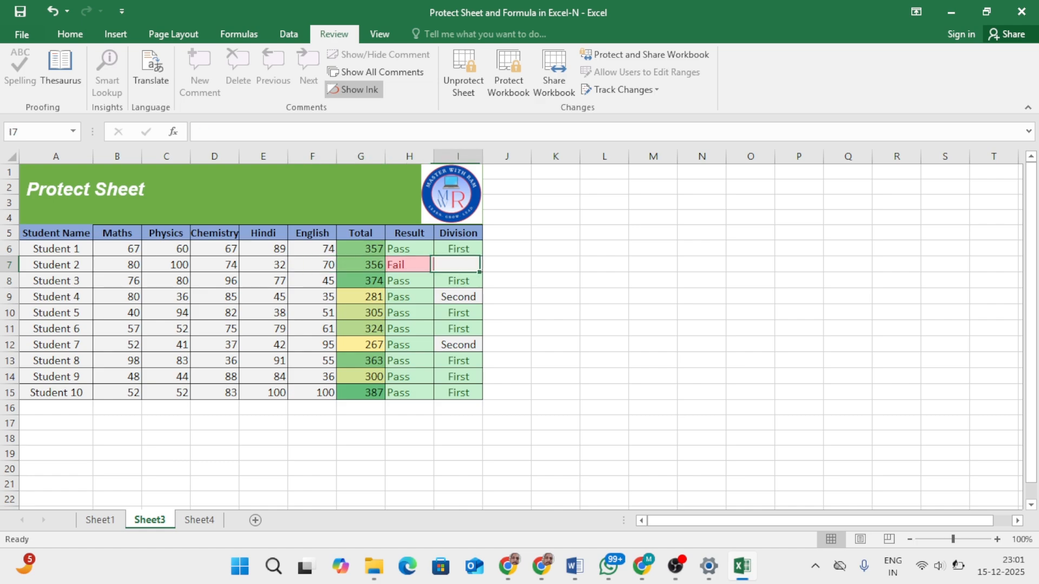
key("Left")
key("Left")
key("Left")
key("Left")
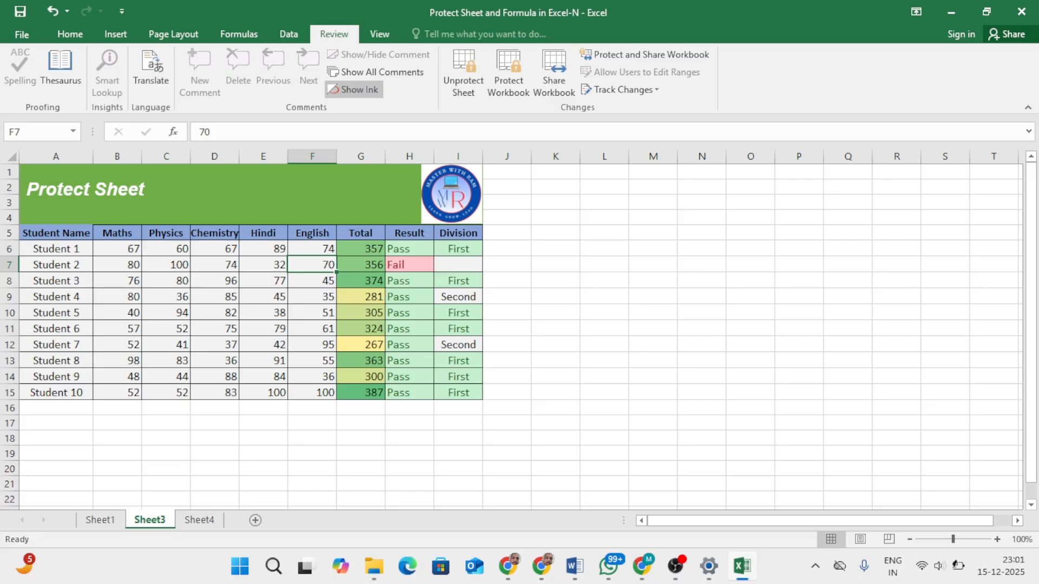
left_click(263, 265)
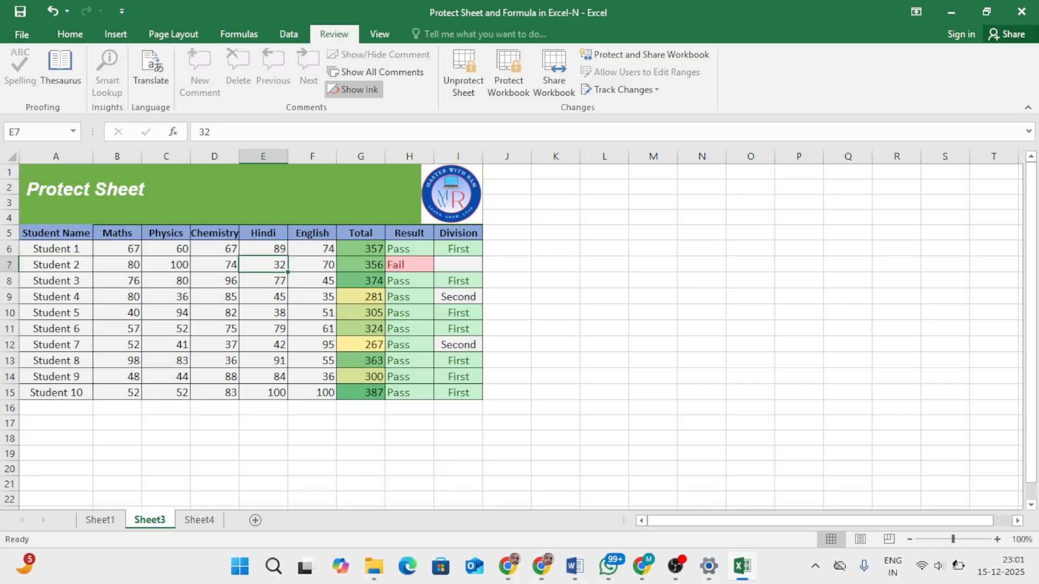